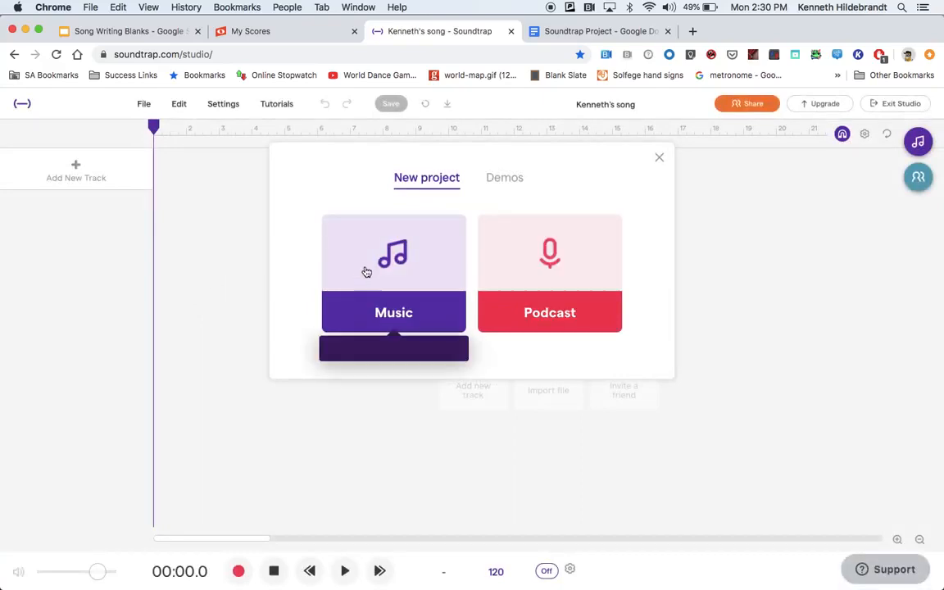
# - Create a new music project and filter the loop library to Drums
pyautogui.click(366, 266)
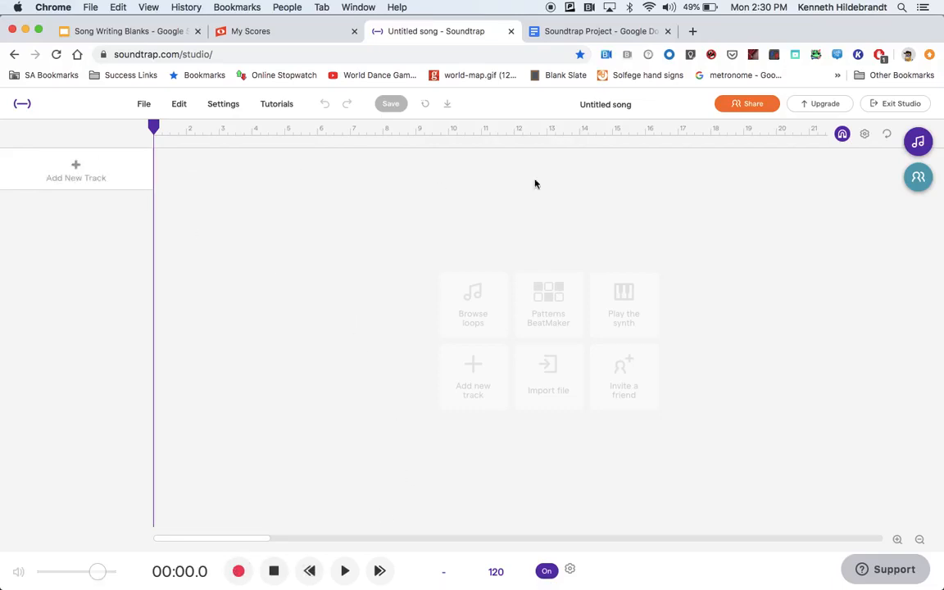
pyautogui.click(917, 145)
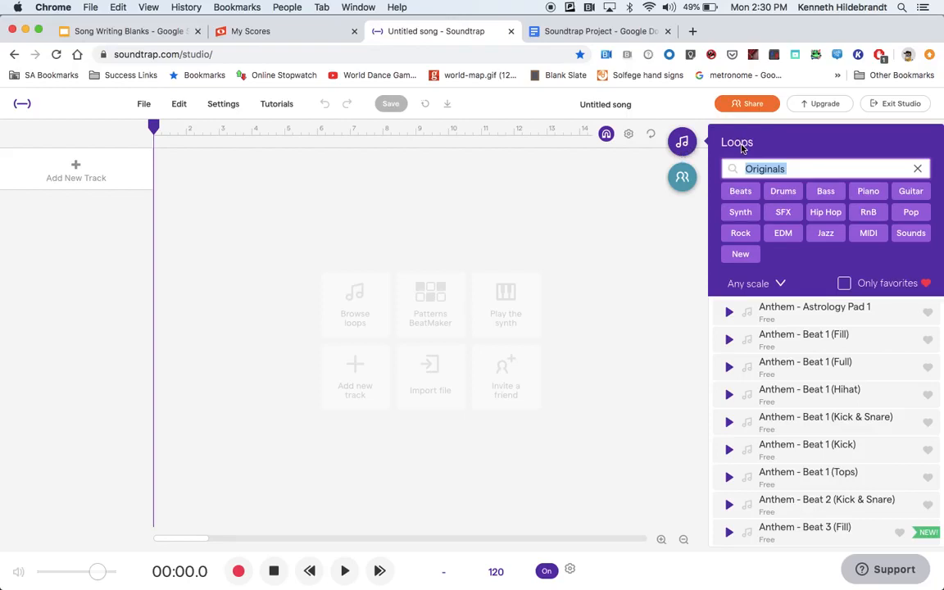
pyautogui.click(917, 168)
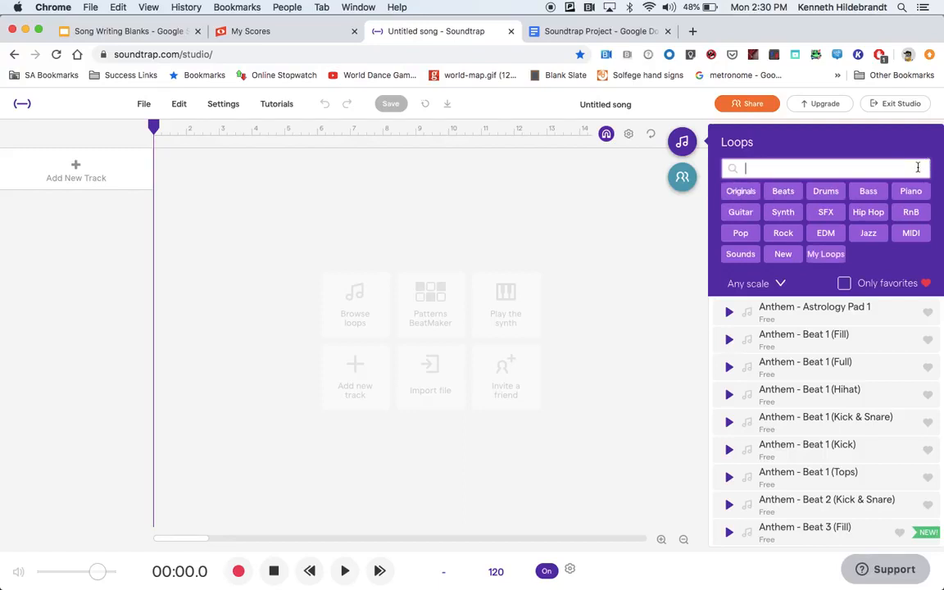
pyautogui.click(823, 192)
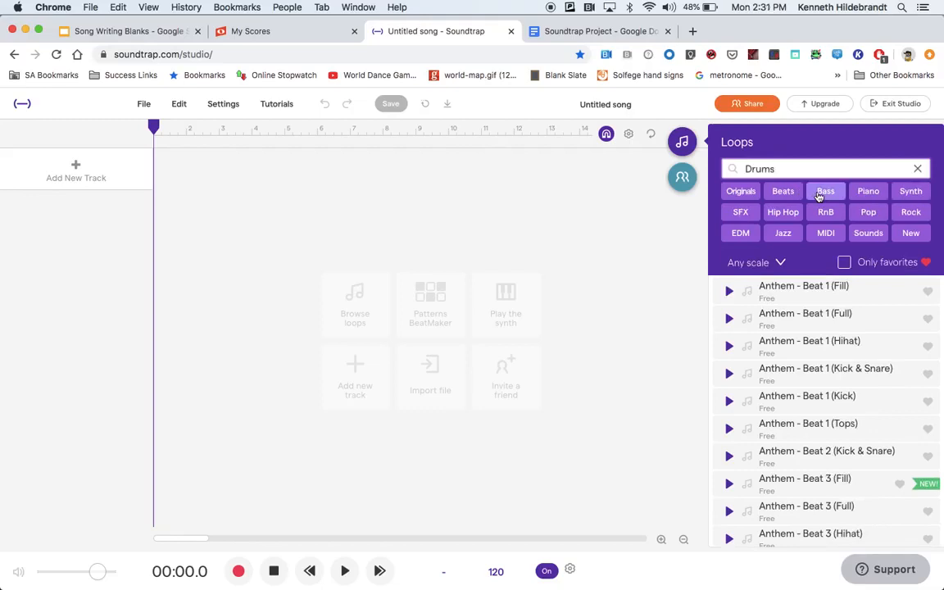
# - Browse the drum loops and preview Anthem - Beat 1 (Full) and Anthem - Beat 3 (Full)
pyautogui.scroll(-5, 809, 396)
pyautogui.scroll(-15, 810, 396)
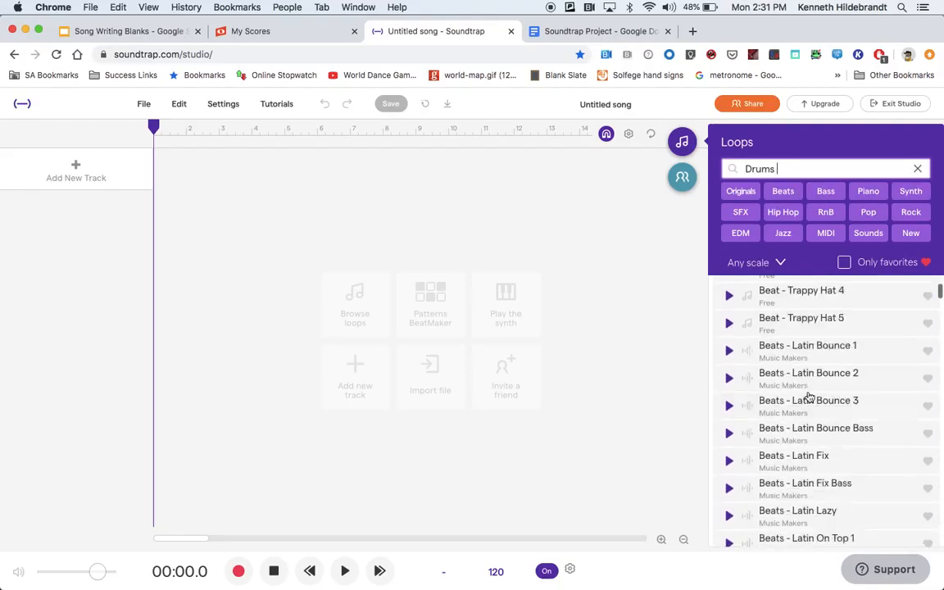
pyautogui.scroll(-10, 810, 396)
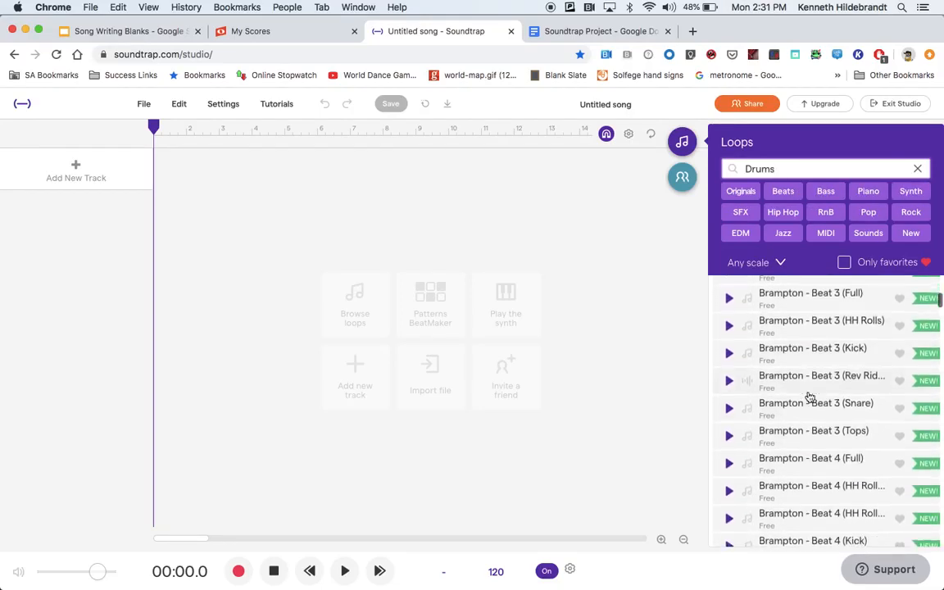
pyautogui.scroll(15, 810, 397)
pyautogui.scroll(10, 809, 394)
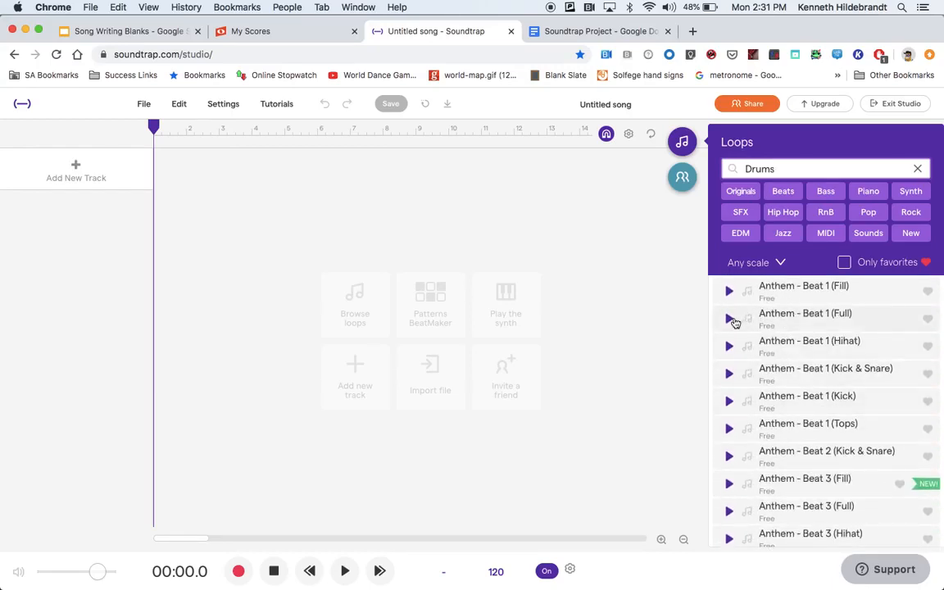
pyautogui.press('XF86AudioRaiseVolume')
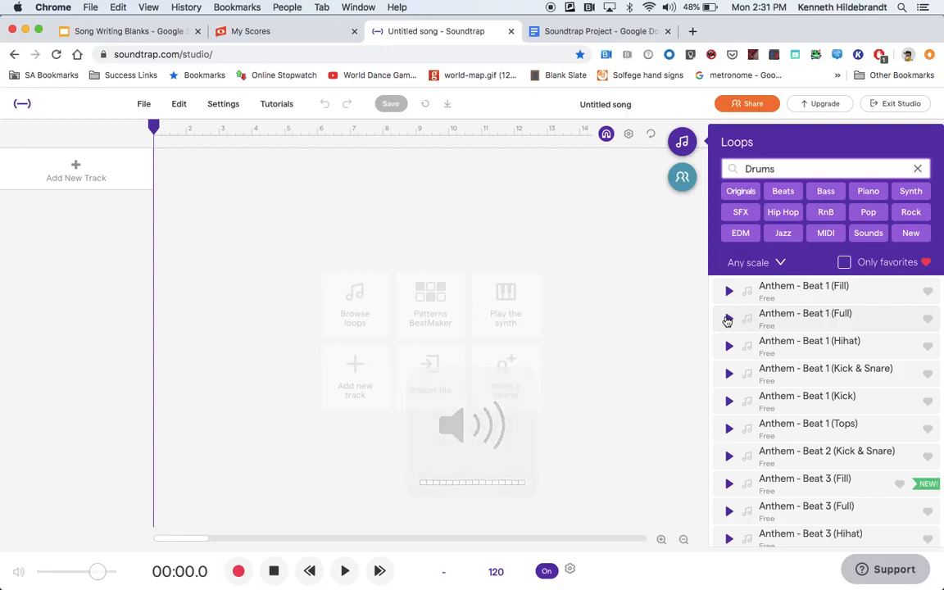
pyautogui.click(728, 320)
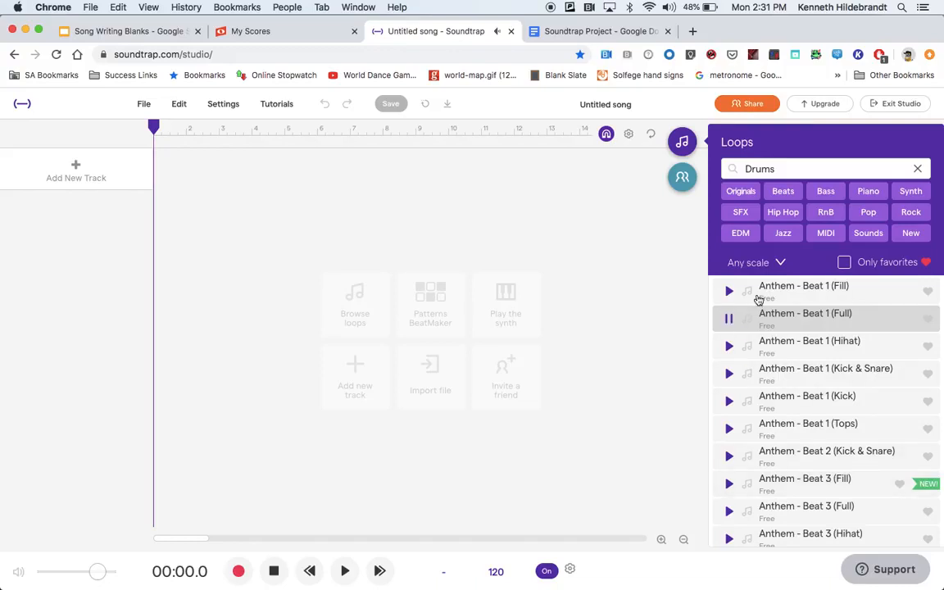
pyautogui.click(728, 322)
pyautogui.click(728, 512)
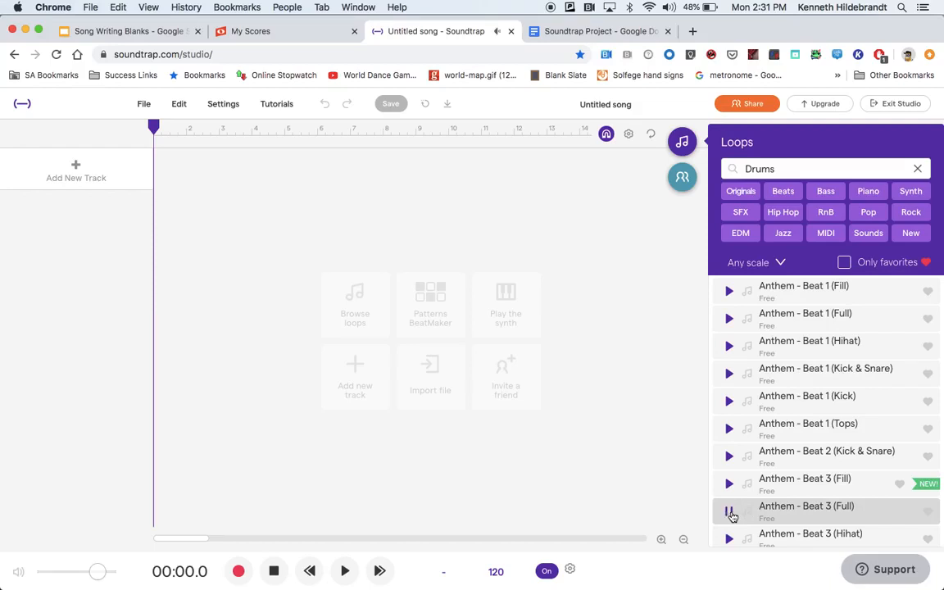
# - Preview the Beanie - Beat 1 (Full) drum loop and add it to the song as a new track
pyautogui.scroll(-5, 784, 431)
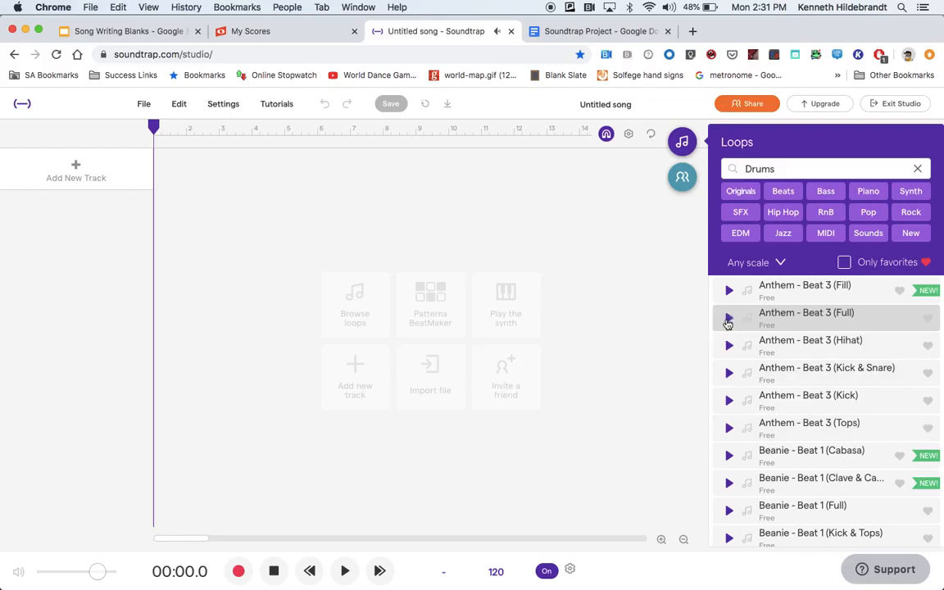
pyautogui.click(730, 512)
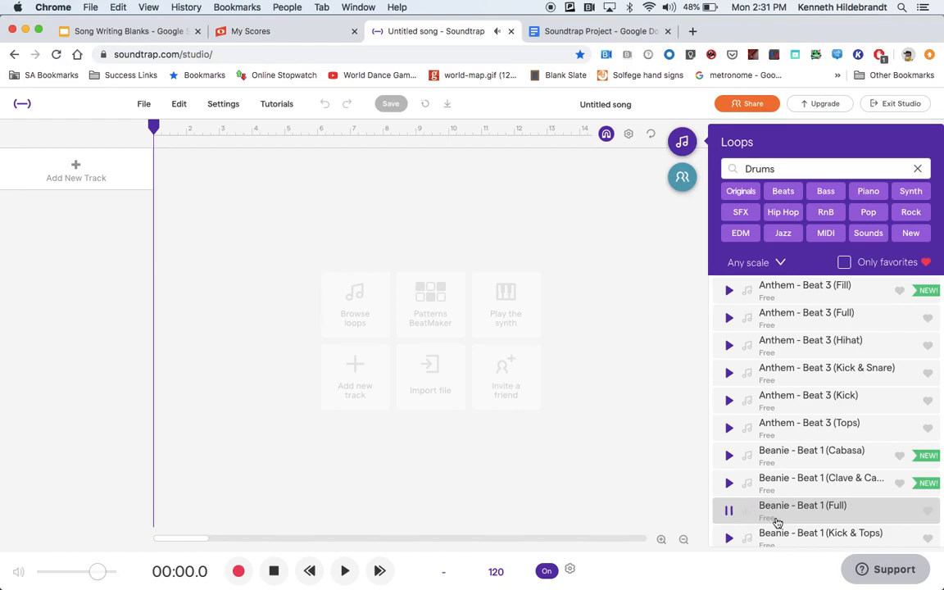
pyautogui.click(730, 510)
pyautogui.doubleClick(806, 509)
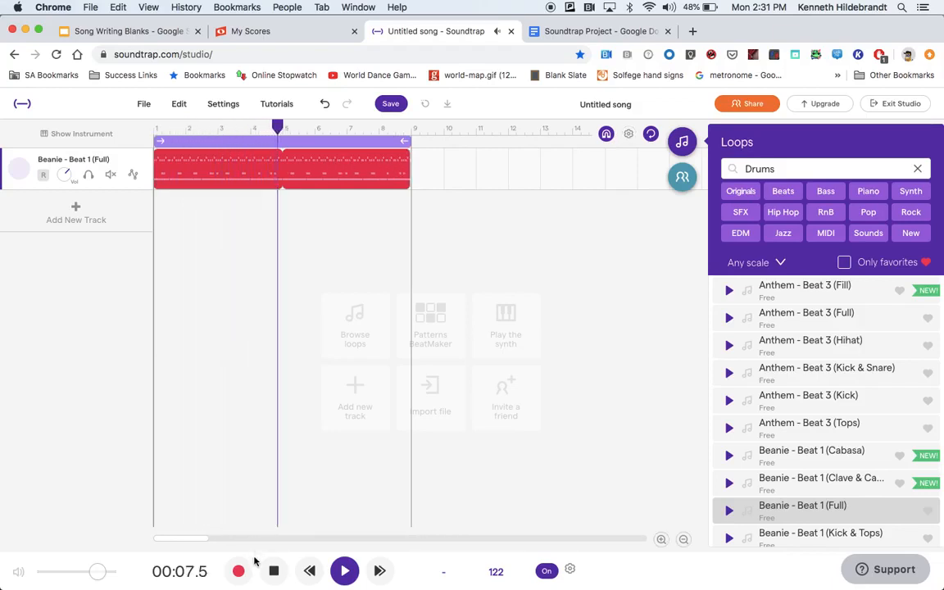
# - Stop playback and return the playhead to the start of the song
pyautogui.click(275, 571)
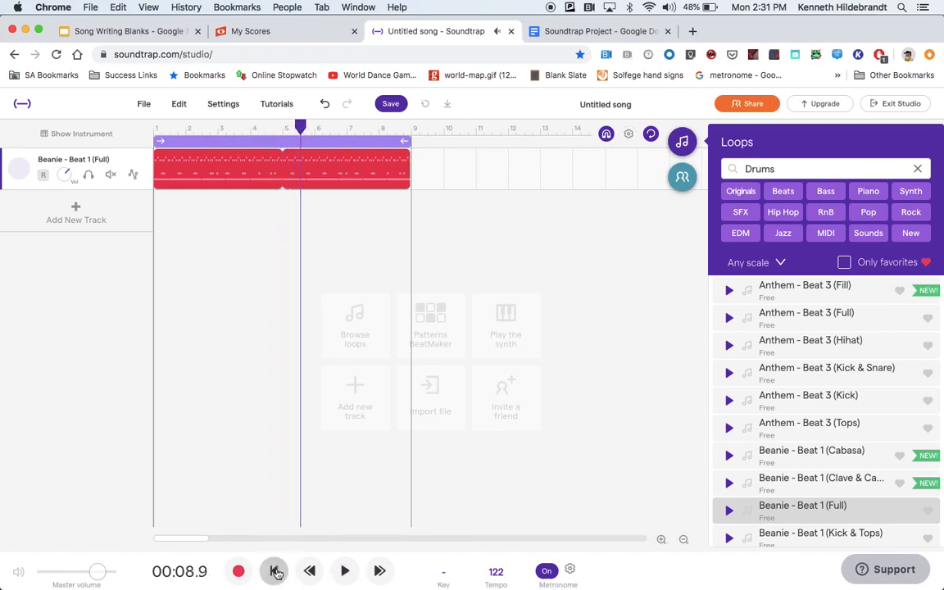
pyautogui.click(298, 123)
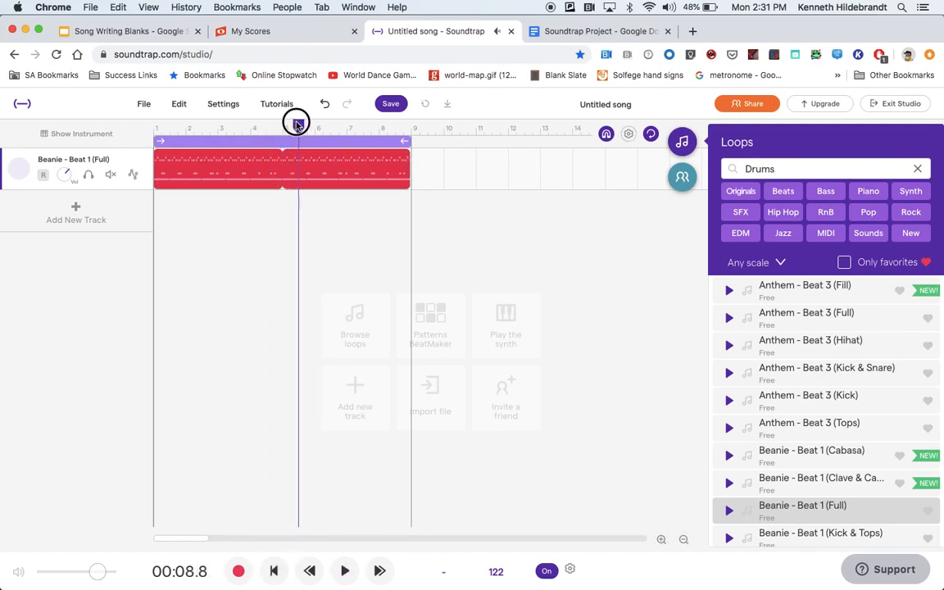
pyautogui.moveTo(297, 123); pyautogui.dragTo(144, 143)
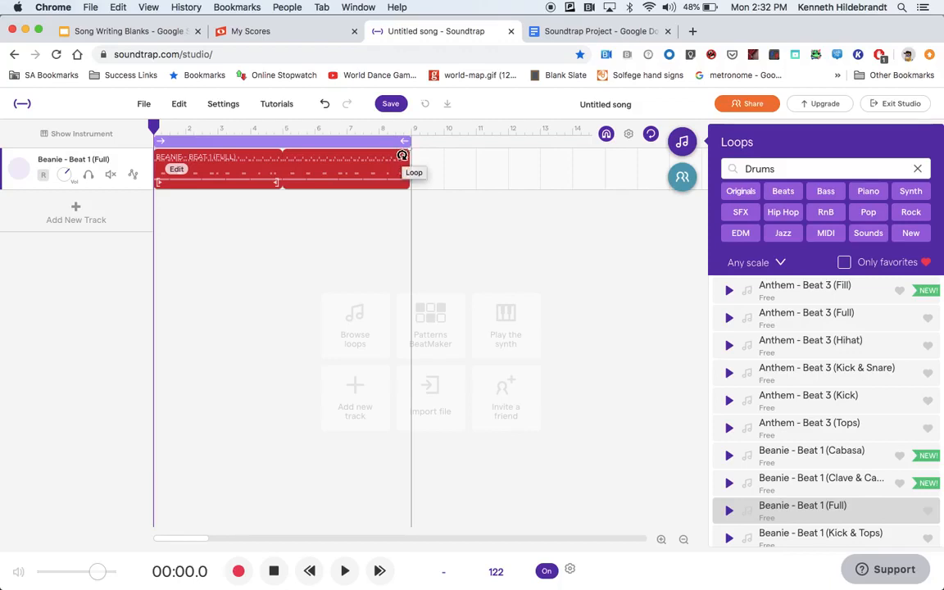
# - Repeat the Beanie - Beat 1 (Full) region until the start of bar 17 and hide the loop library
pyautogui.click(401, 155)
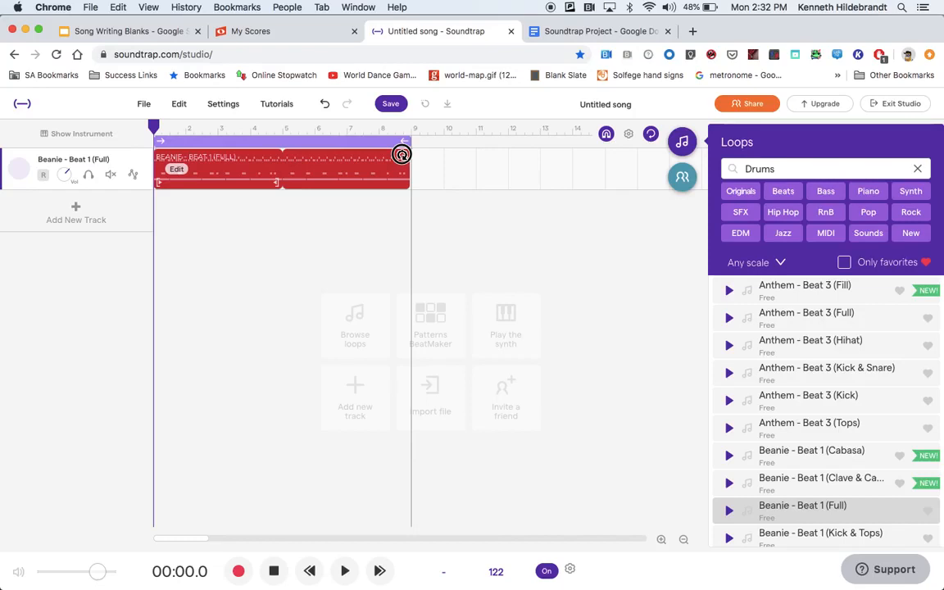
pyautogui.moveTo(401, 154); pyautogui.dragTo(668, 156)
pyautogui.click(685, 141)
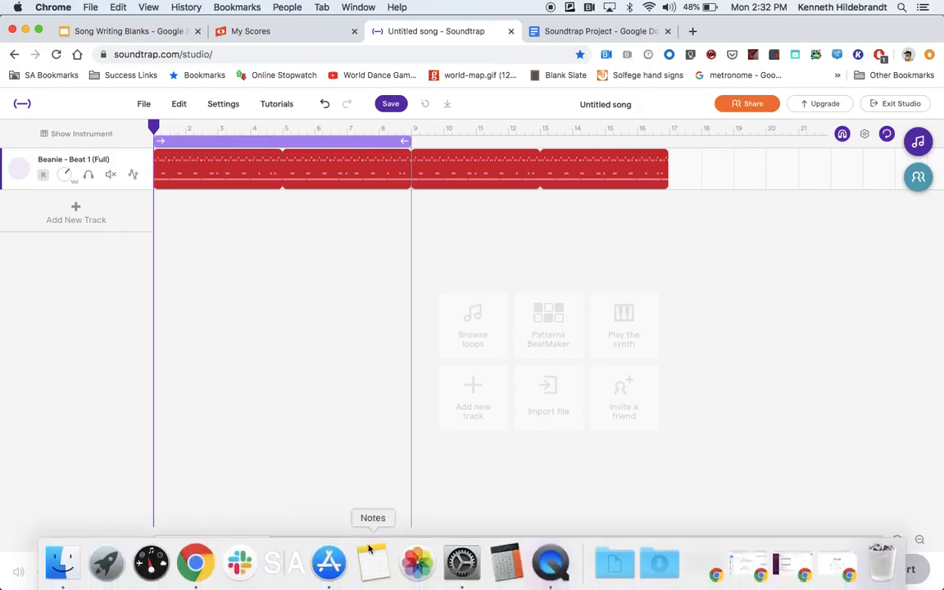
# - Listen to the start of the extended drum track, stop playback, and disable the cycle region over the first eight bars
pyautogui.click(345, 571)
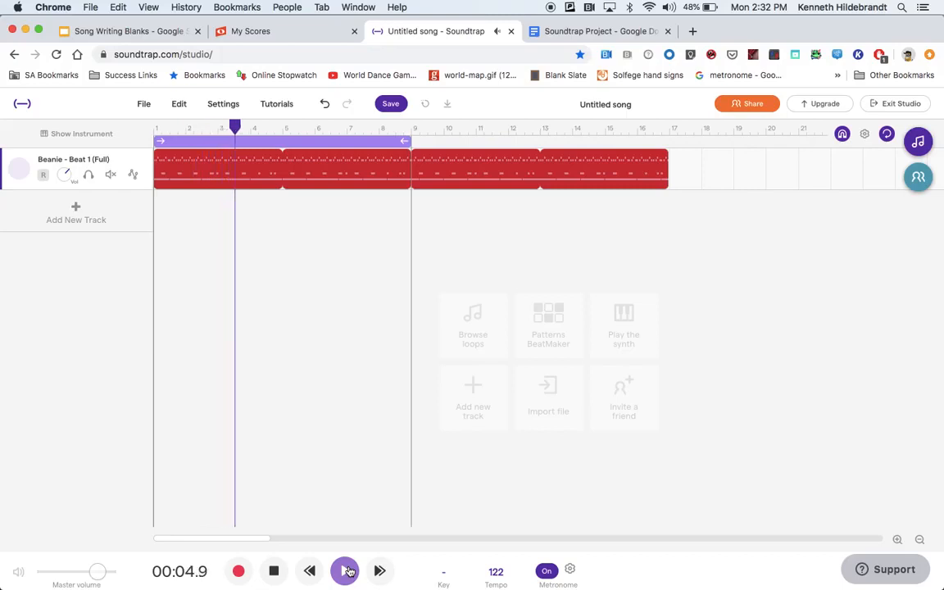
pyautogui.click(272, 572)
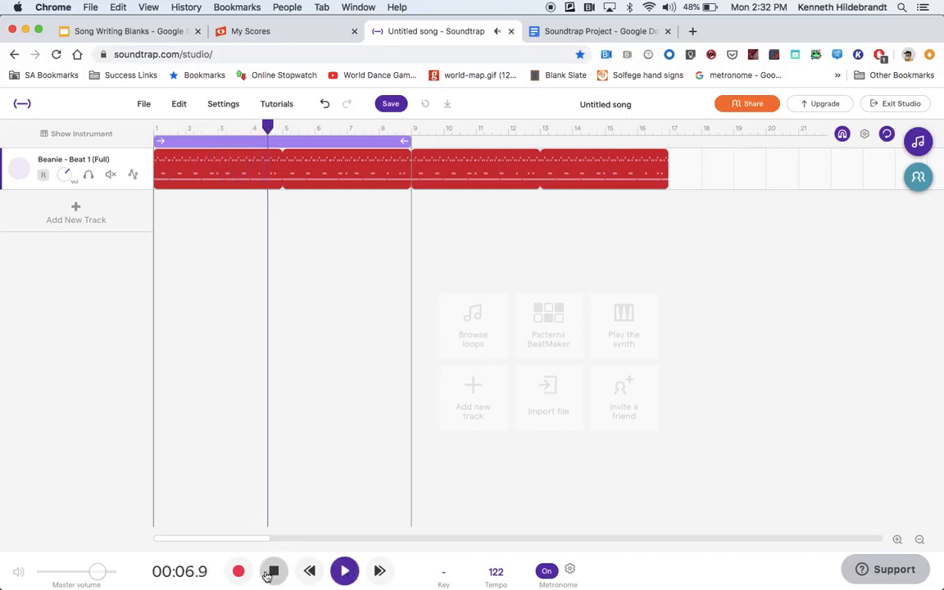
pyautogui.click(270, 572)
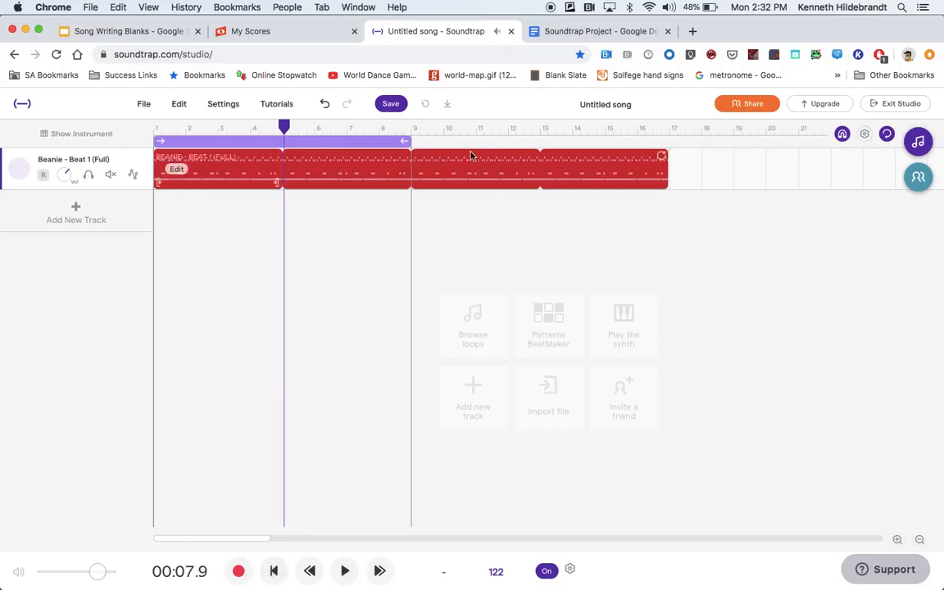
pyautogui.click(344, 146)
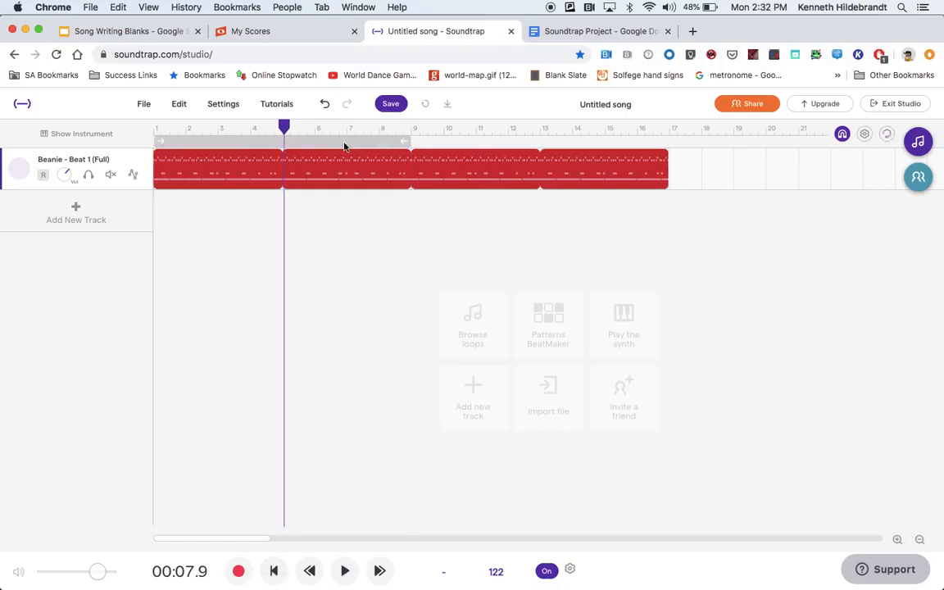
# - Reopen the loop library and replace the Drums filter with Synth
pyautogui.click(918, 141)
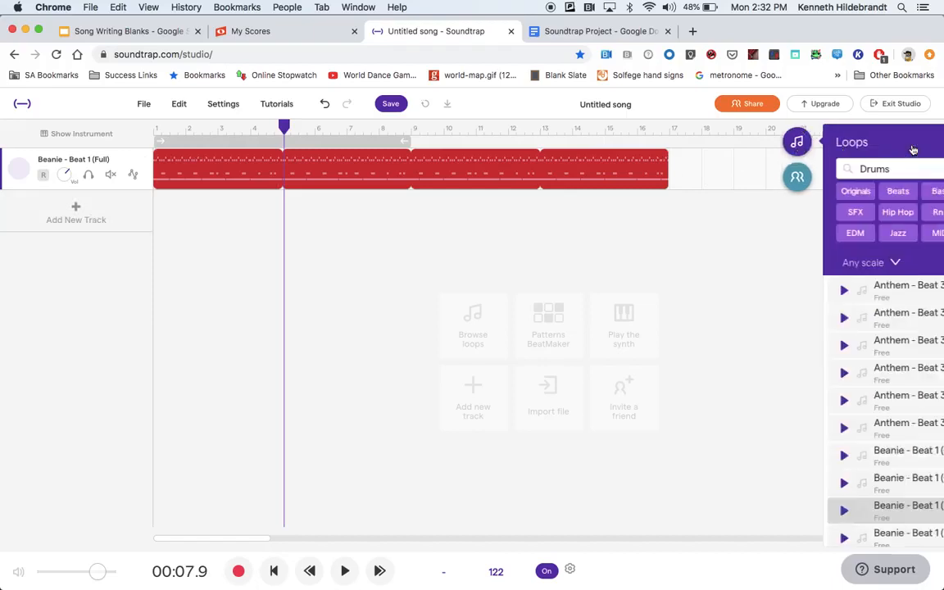
pyautogui.click(918, 169)
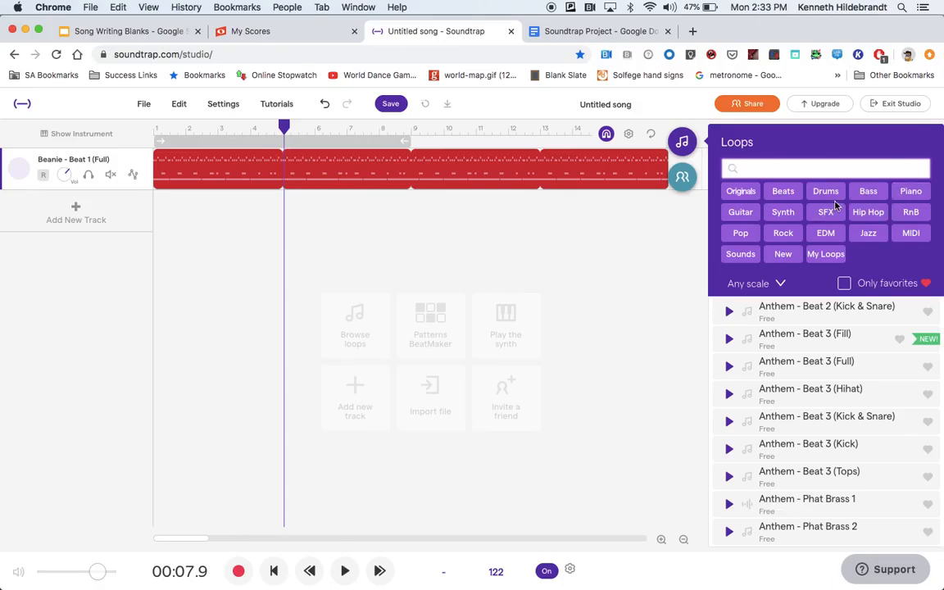
pyautogui.click(784, 214)
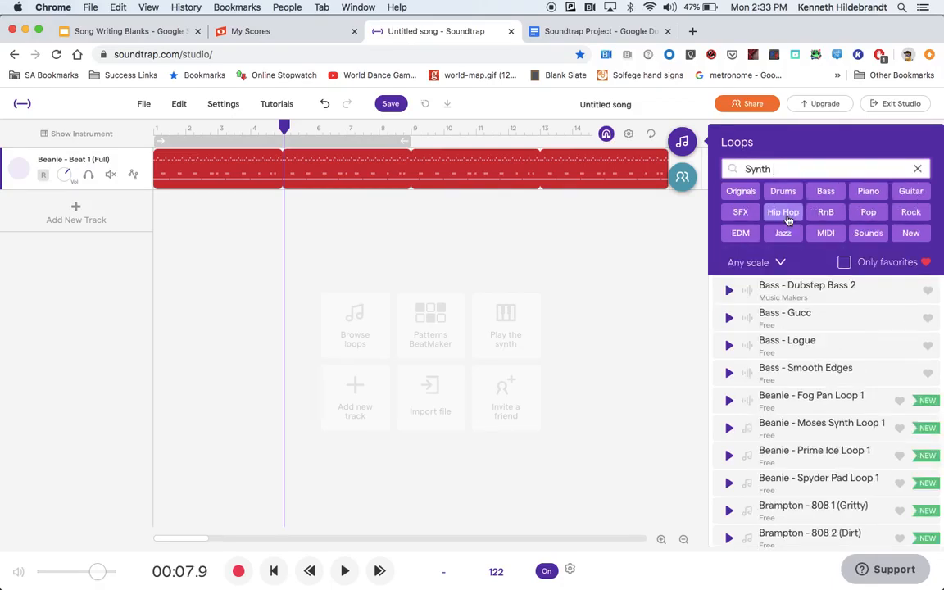
# - Find the Organ - Rex 2 loop among the synth loops, preview it, and add it as a second track
pyautogui.scroll(-5, 771, 358)
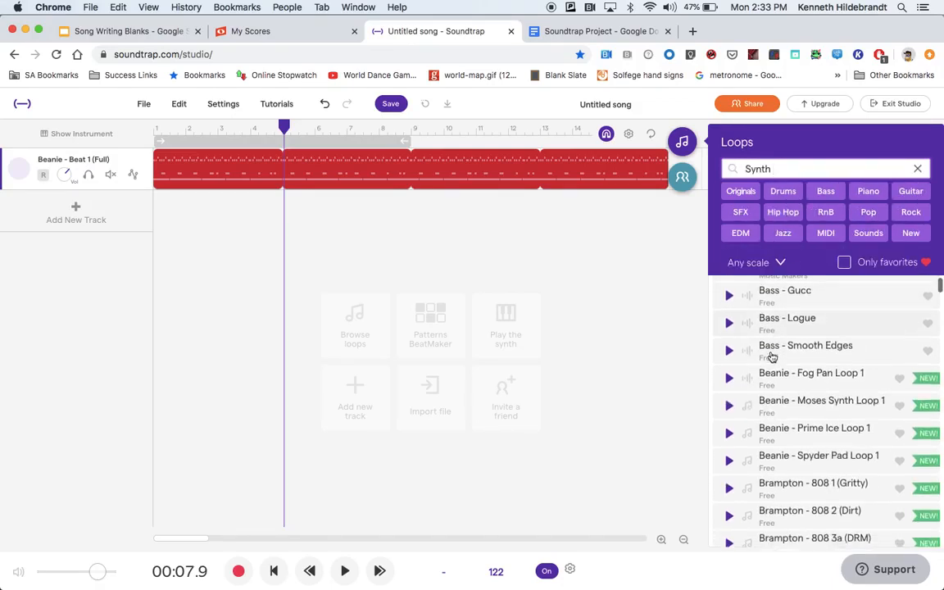
pyautogui.scroll(-5, 771, 359)
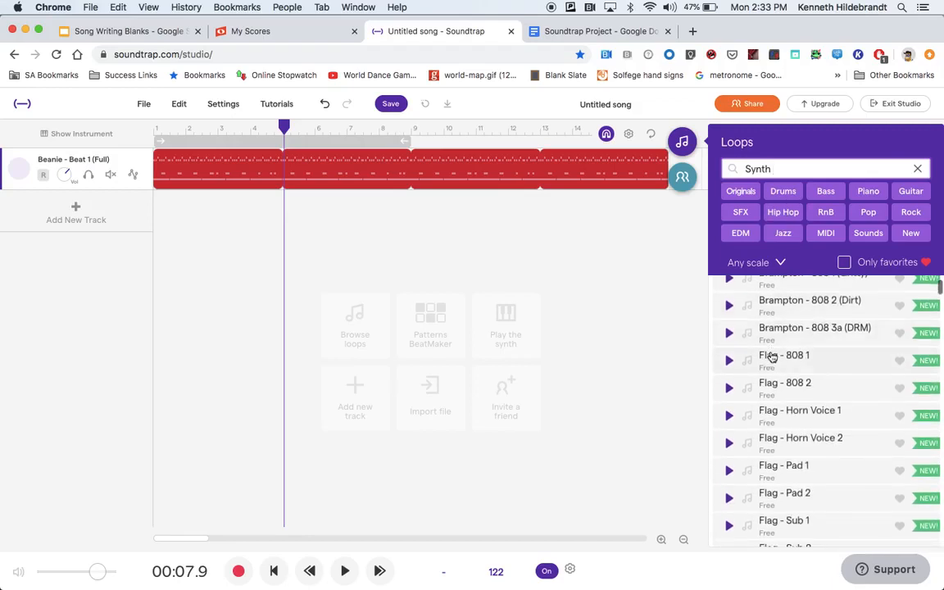
pyautogui.scroll(-5, 772, 358)
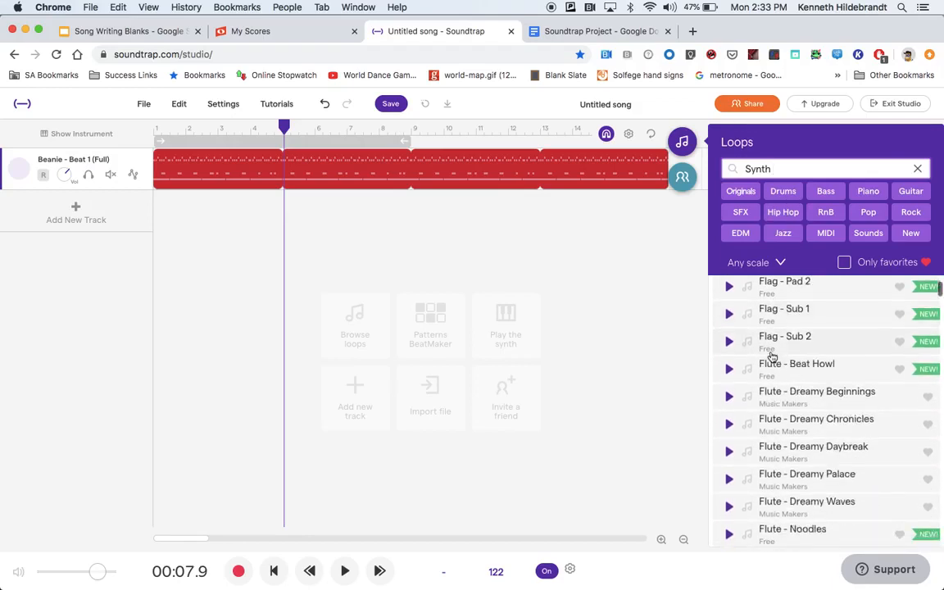
pyautogui.scroll(-10, 771, 359)
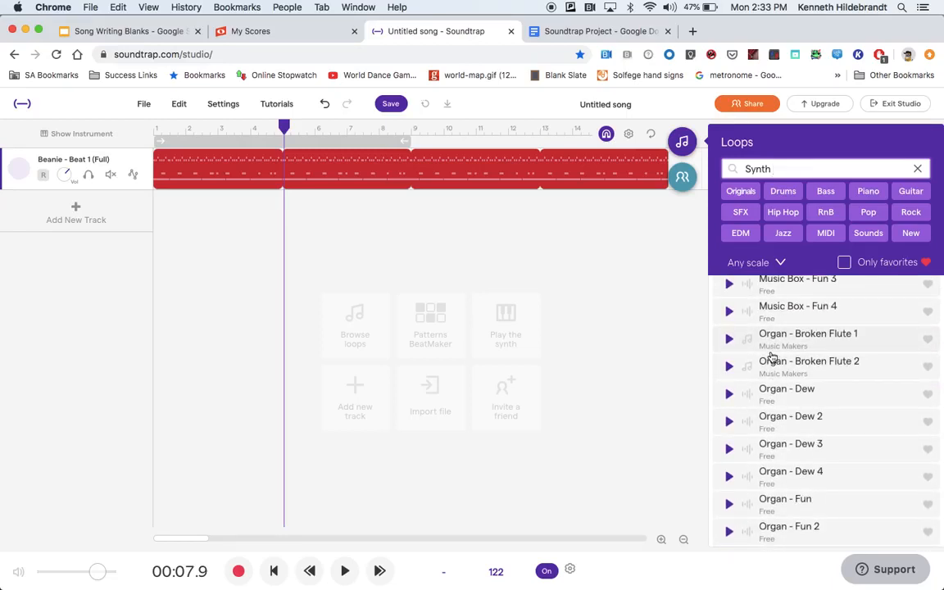
pyautogui.scroll(-5, 771, 359)
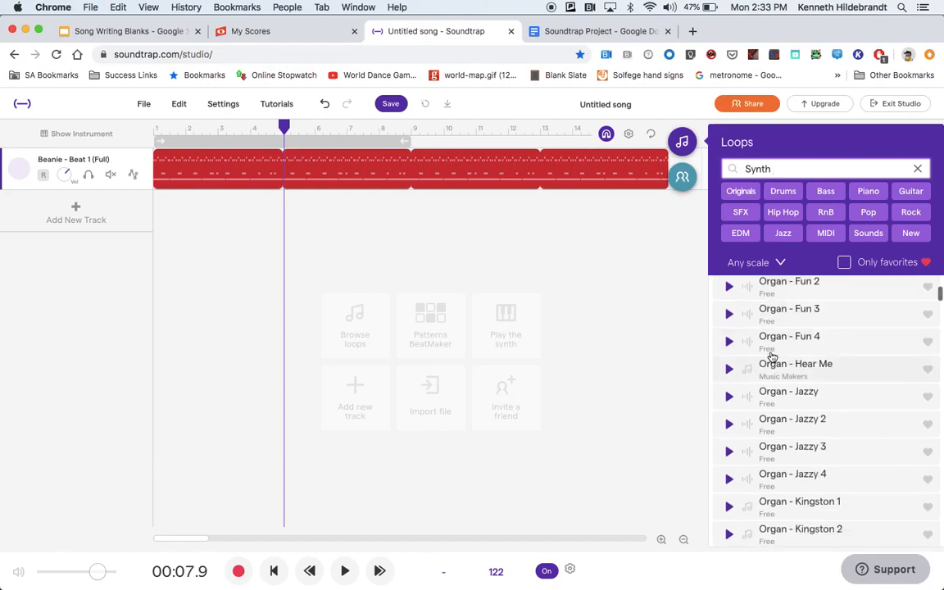
pyautogui.scroll(-10, 771, 359)
pyautogui.scroll(2, 771, 358)
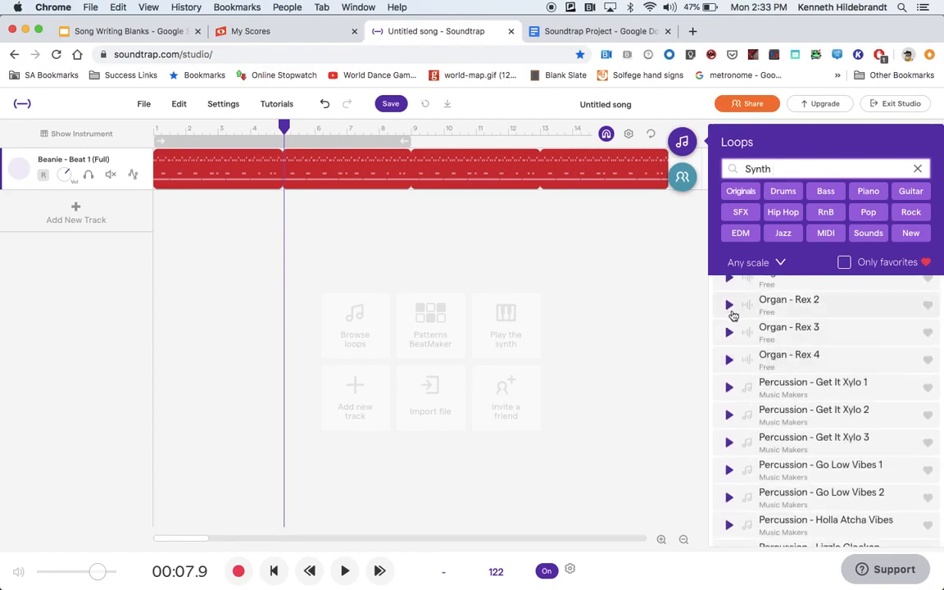
pyautogui.click(730, 310)
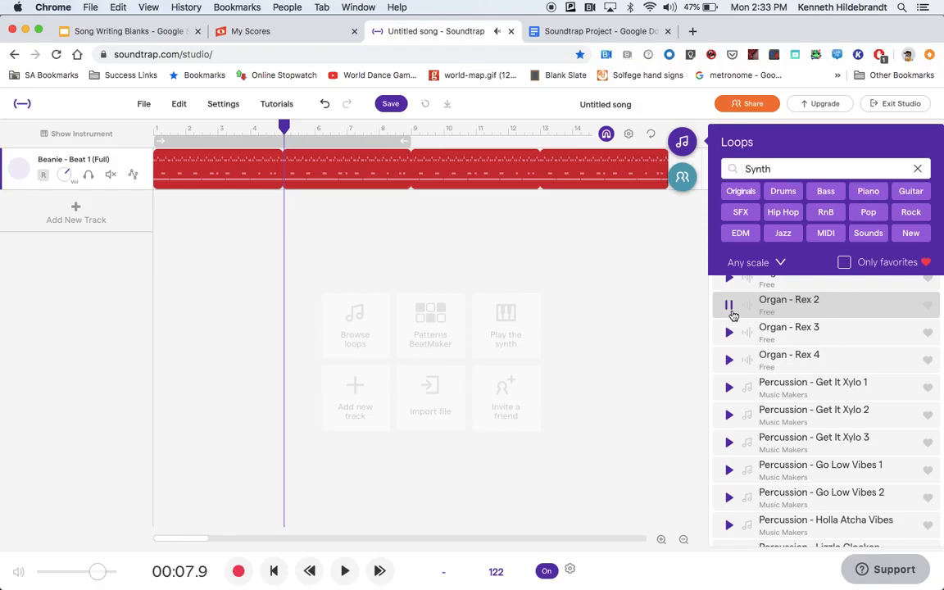
pyautogui.doubleClick(806, 304)
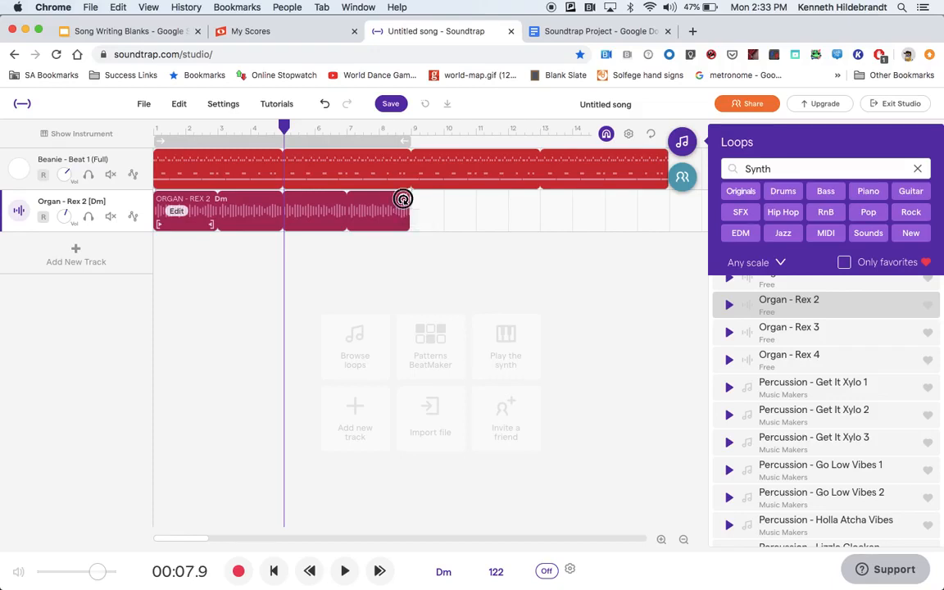
# - Repeat the Organ - Rex 2 region until bar 17 so it ends together with the drum track
pyautogui.click(402, 199)
pyautogui.moveTo(402, 199); pyautogui.dragTo(639, 200)
pyautogui.rightClick(659, 201)
pyautogui.click(660, 199)
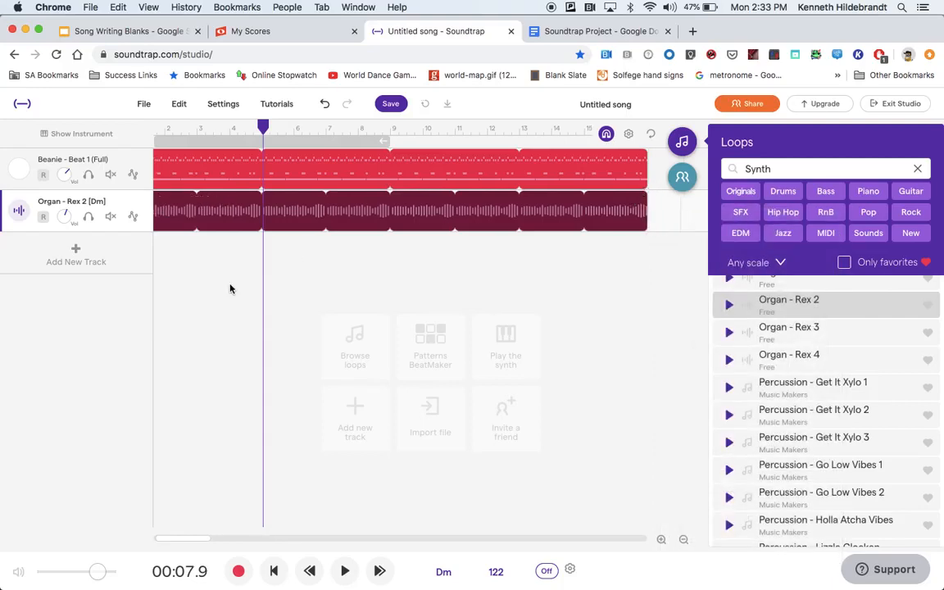
pyautogui.hscroll(-1, 230, 289)
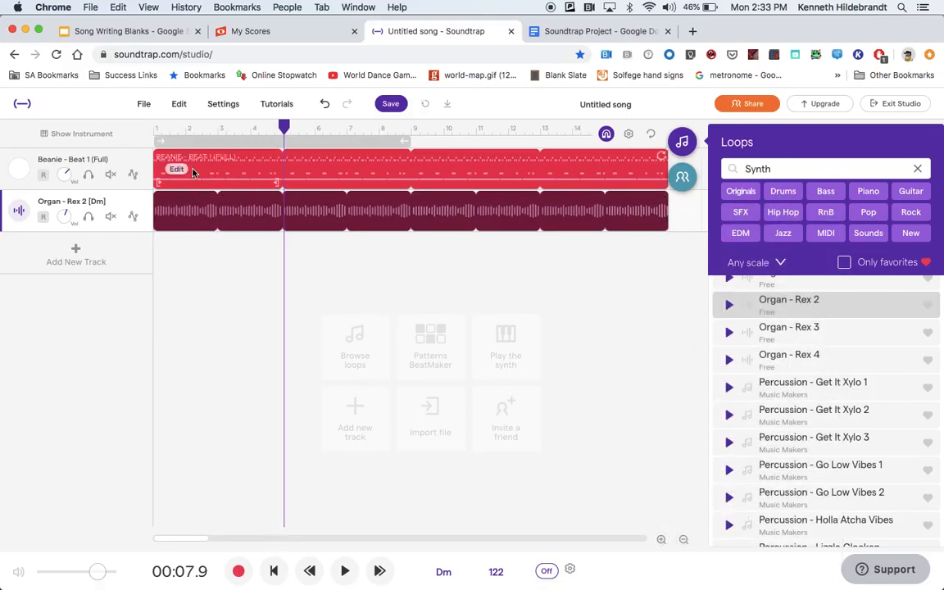
# - Listen to the drum and organ tracks together from bar 1, hide the loop library, and return the playhead to the start
pyautogui.moveTo(284, 127); pyautogui.dragTo(154, 128)
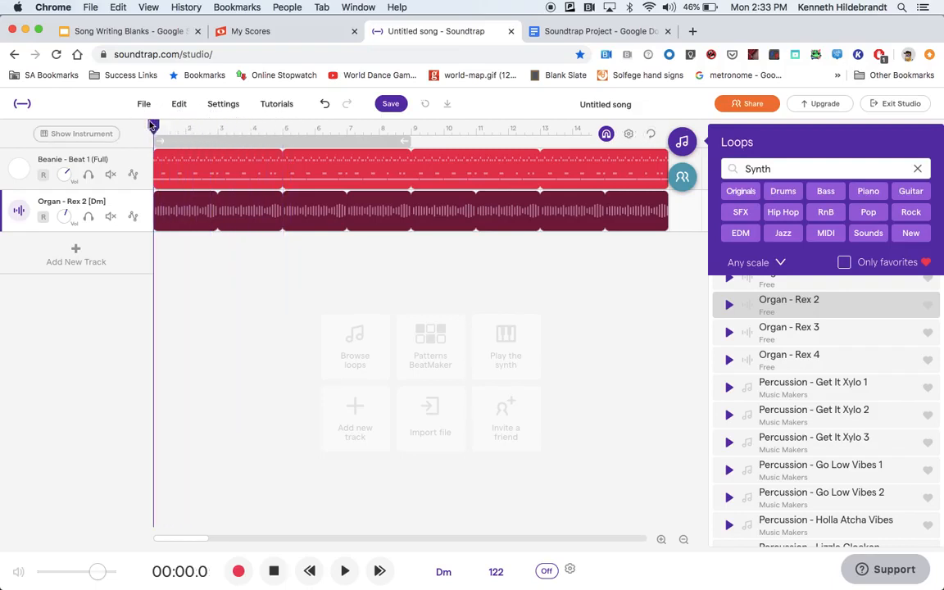
pyautogui.click(350, 576)
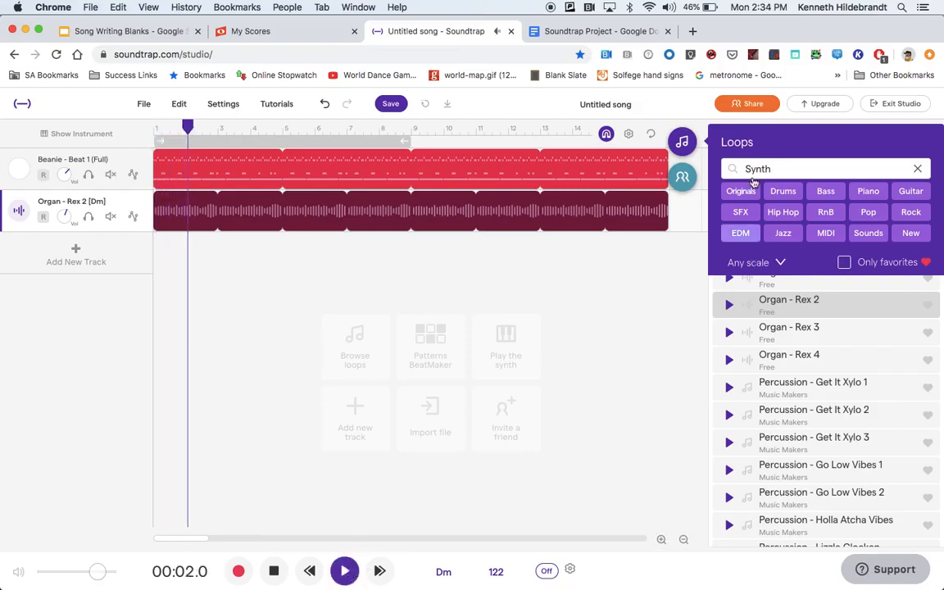
pyautogui.click(675, 146)
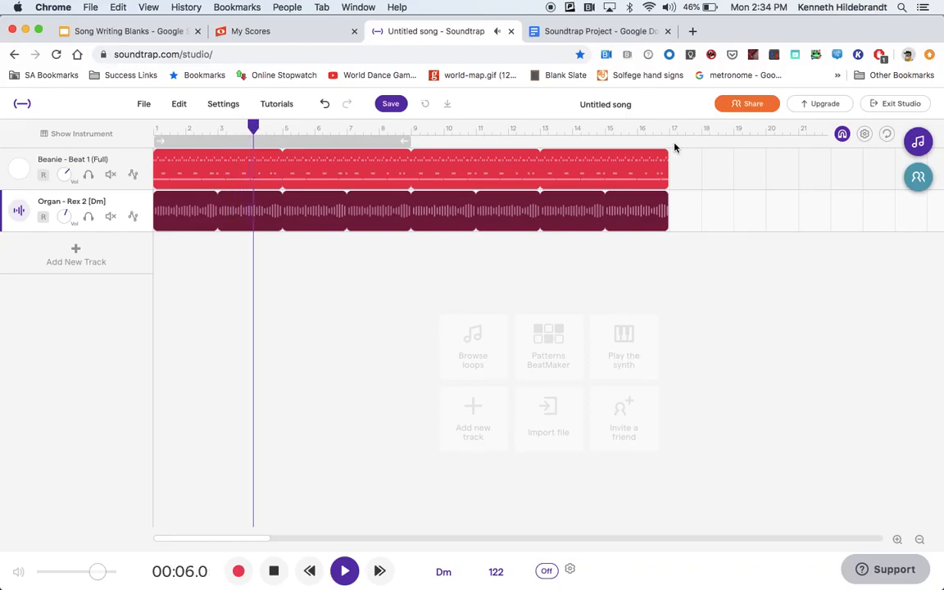
pyautogui.click(266, 581)
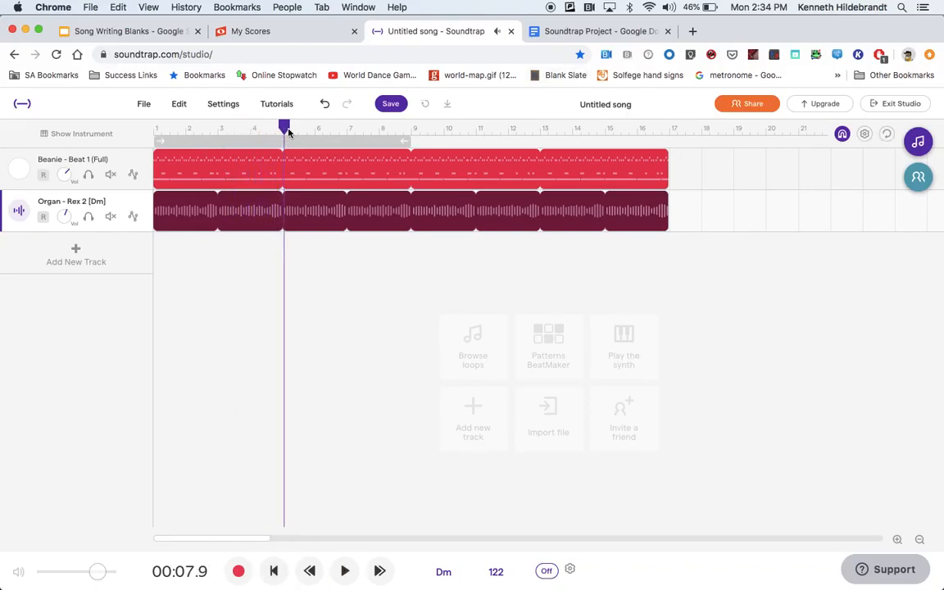
pyautogui.moveTo(287, 129); pyautogui.dragTo(152, 127)
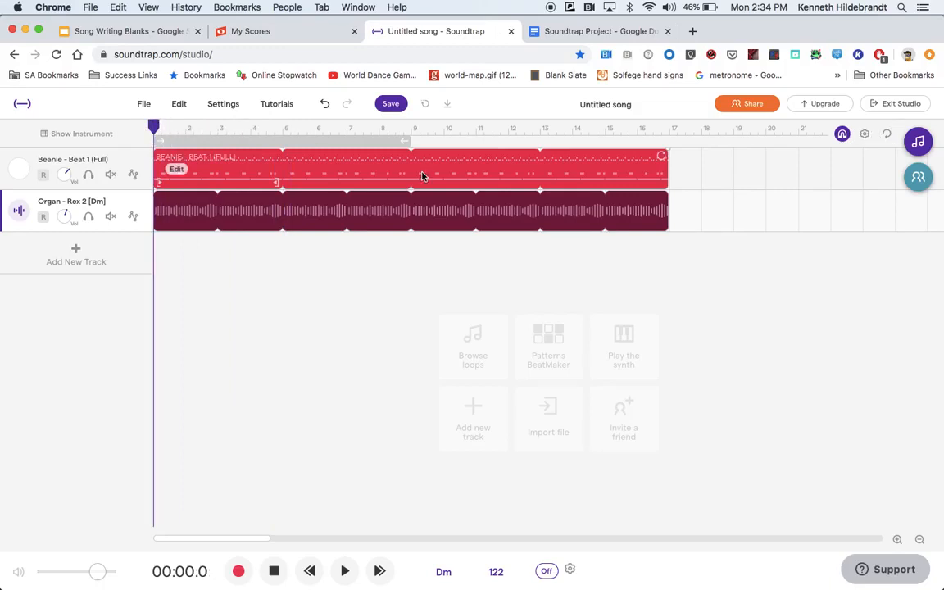
# - Reopen the loop library and replace the Synth filter with Bass
pyautogui.click(918, 142)
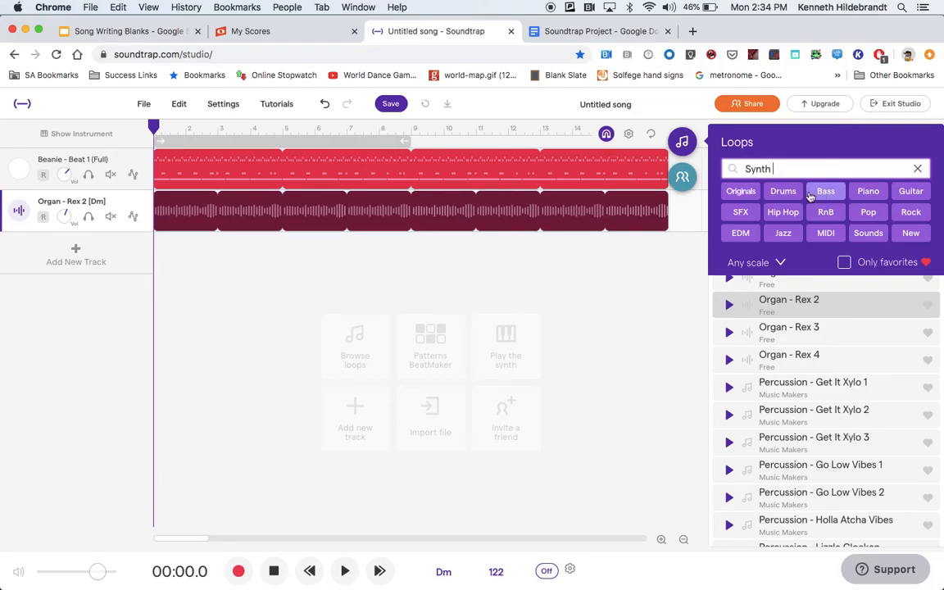
pyautogui.click(916, 169)
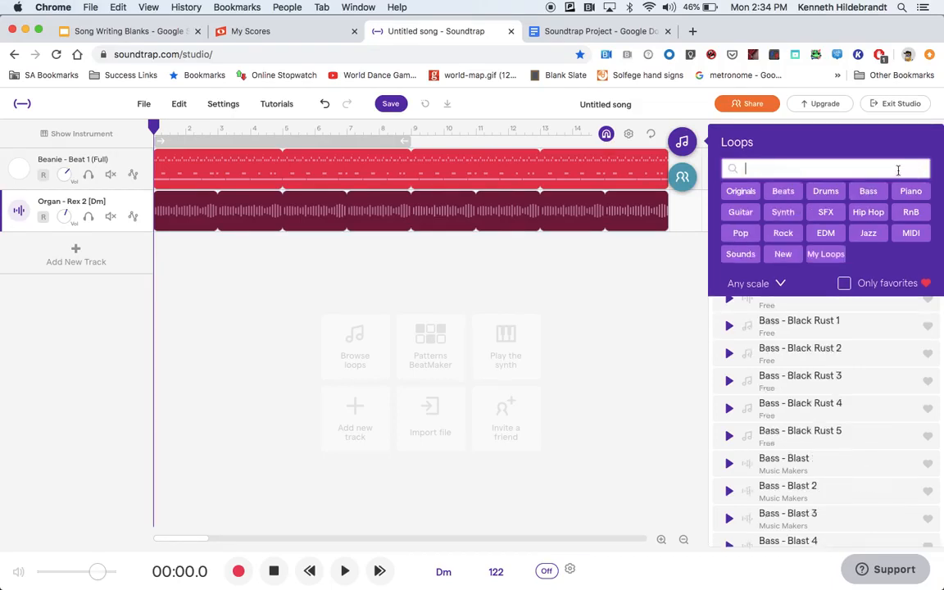
pyautogui.write('Bass')
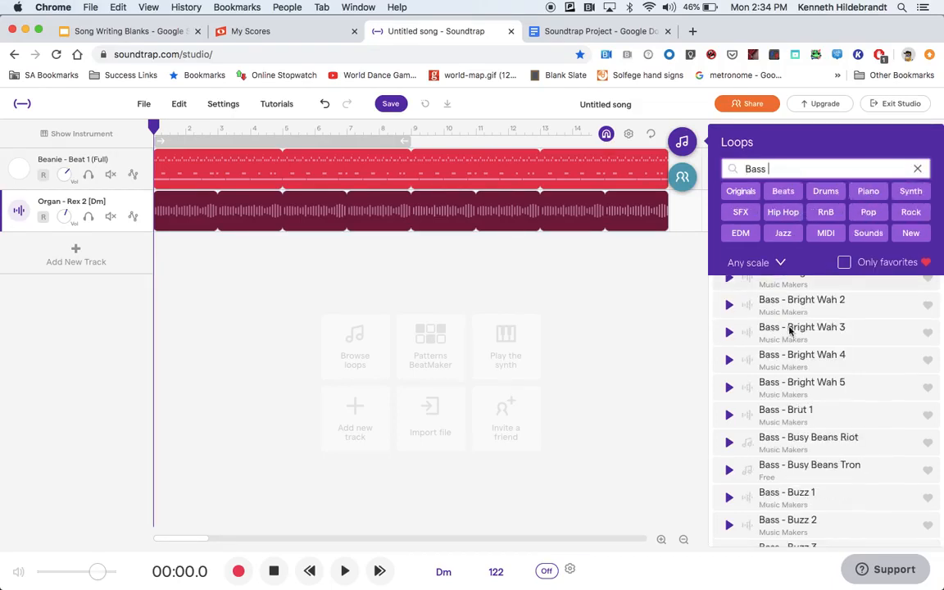
# - Browse the bass loops and preview Bass - Ark
pyautogui.scroll(10, 737, 402)
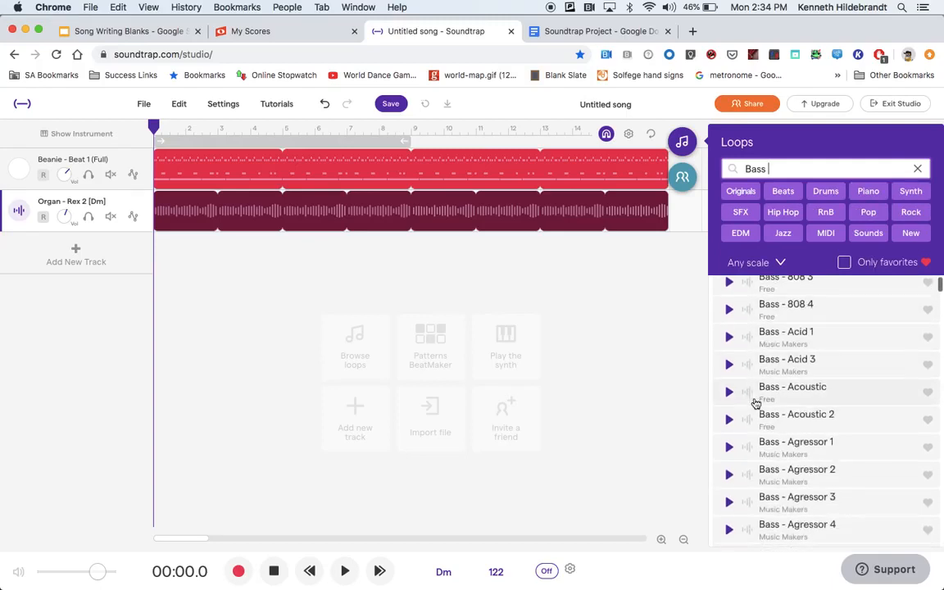
pyautogui.scroll(-5, 756, 402)
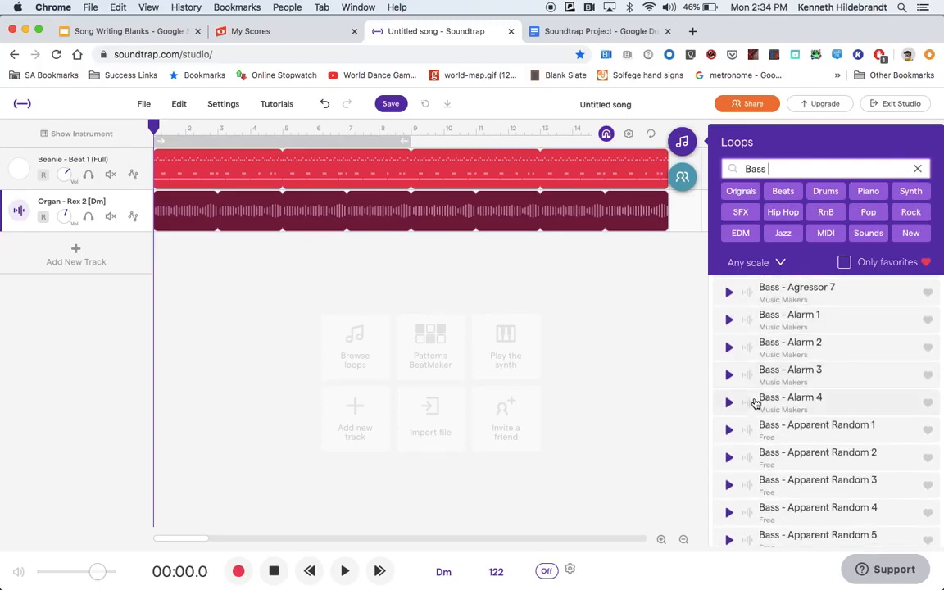
pyautogui.scroll(-2, 756, 401)
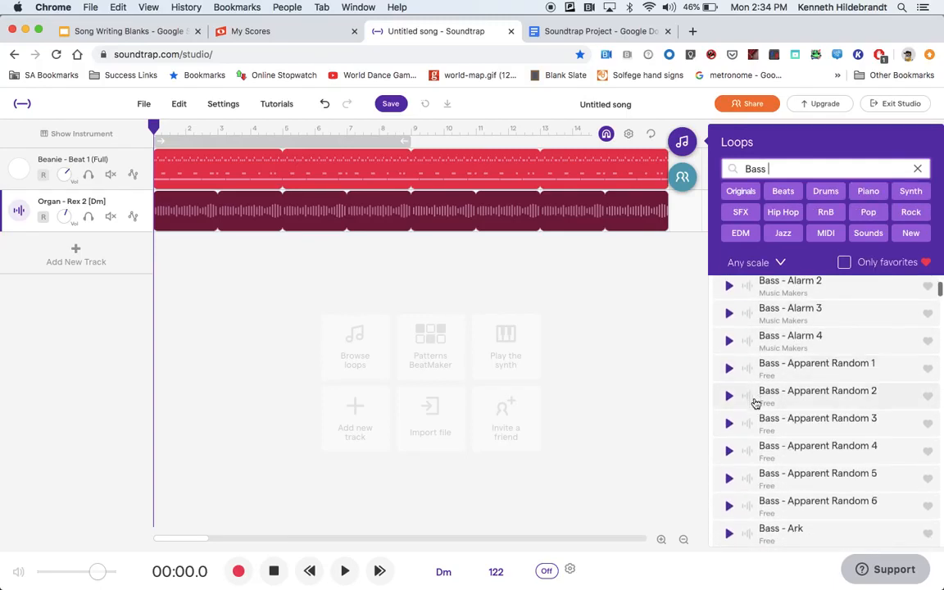
pyautogui.scroll(-4, 756, 401)
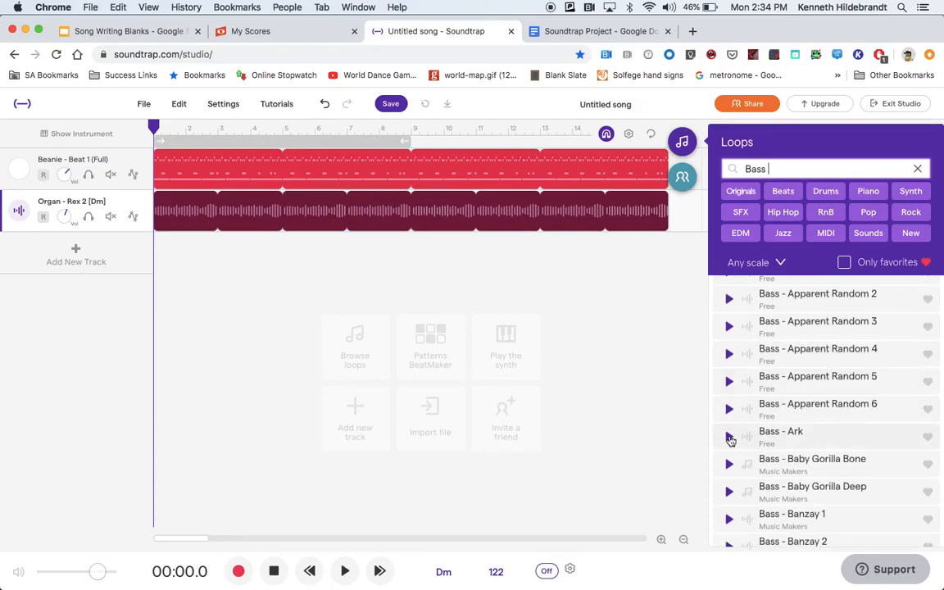
pyautogui.click(729, 437)
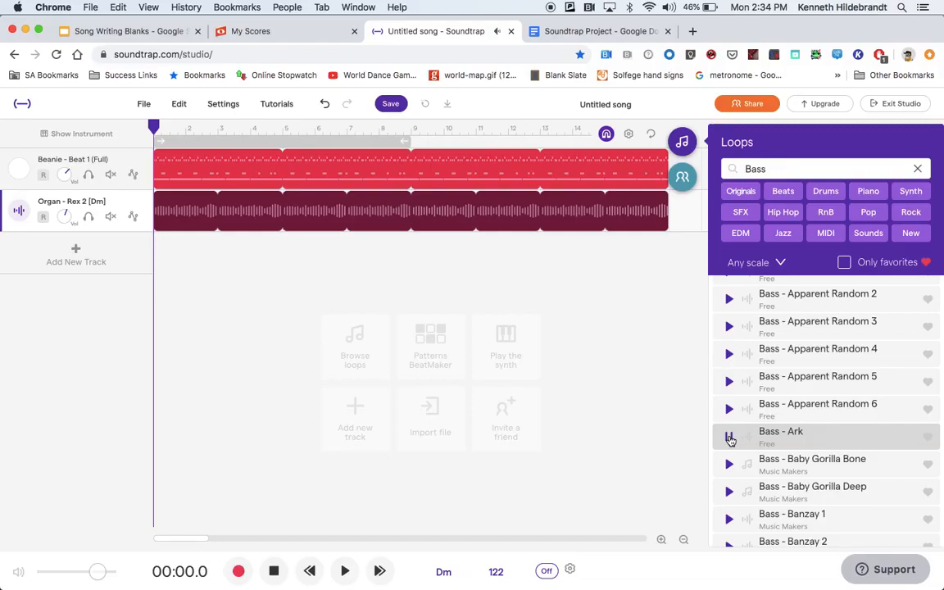
# - Add the Bass - Ark loop as the third track and repeat its region until bar 17
pyautogui.doubleClick(811, 437)
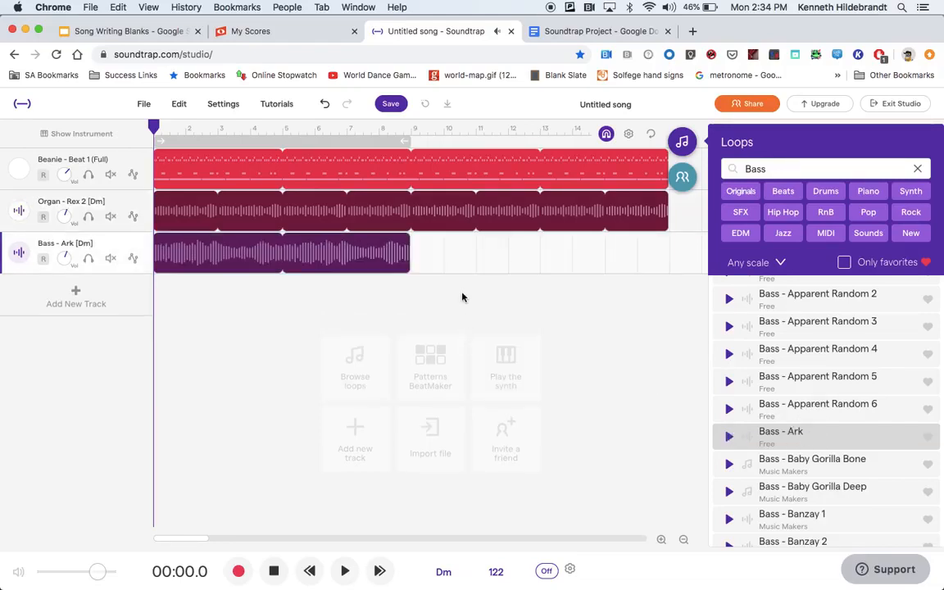
pyautogui.moveTo(416, 248); pyautogui.dragTo(616, 242)
pyautogui.hscroll(-2, 293, 245)
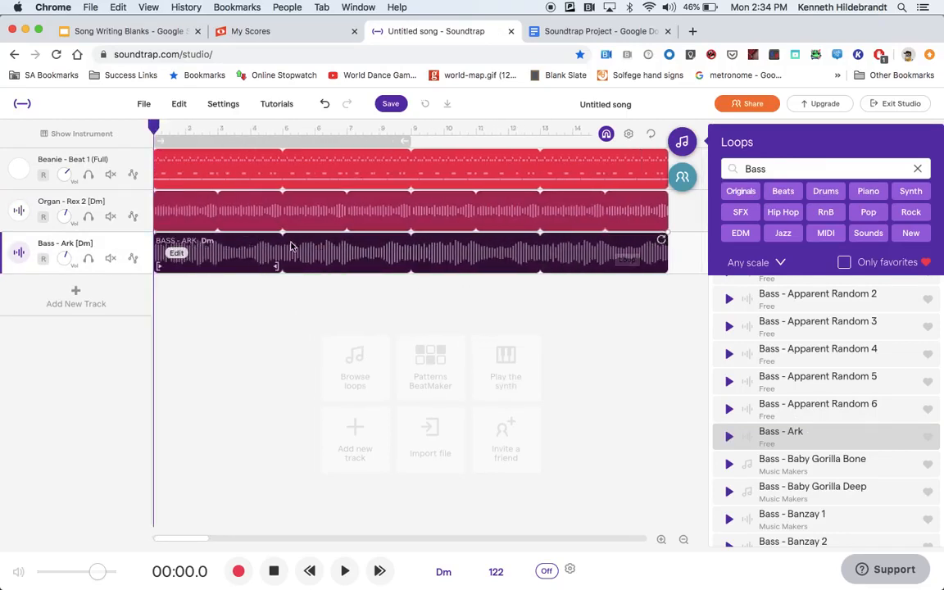
# - Listen to the drum, organ and bass tracks together, stop playback, and return the playhead to bar 1
pyautogui.click(345, 571)
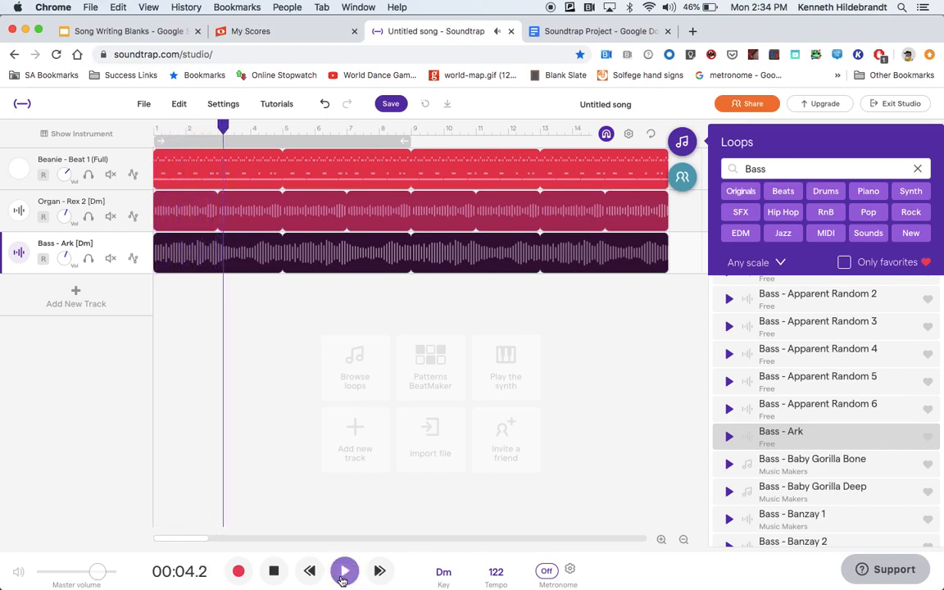
pyautogui.click(276, 576)
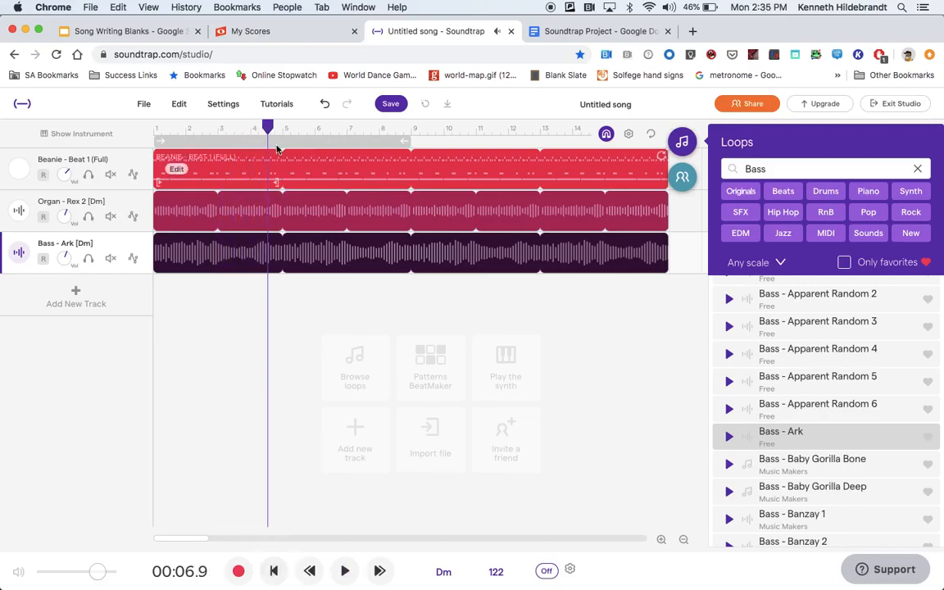
pyautogui.moveTo(271, 128); pyautogui.dragTo(106, 135)
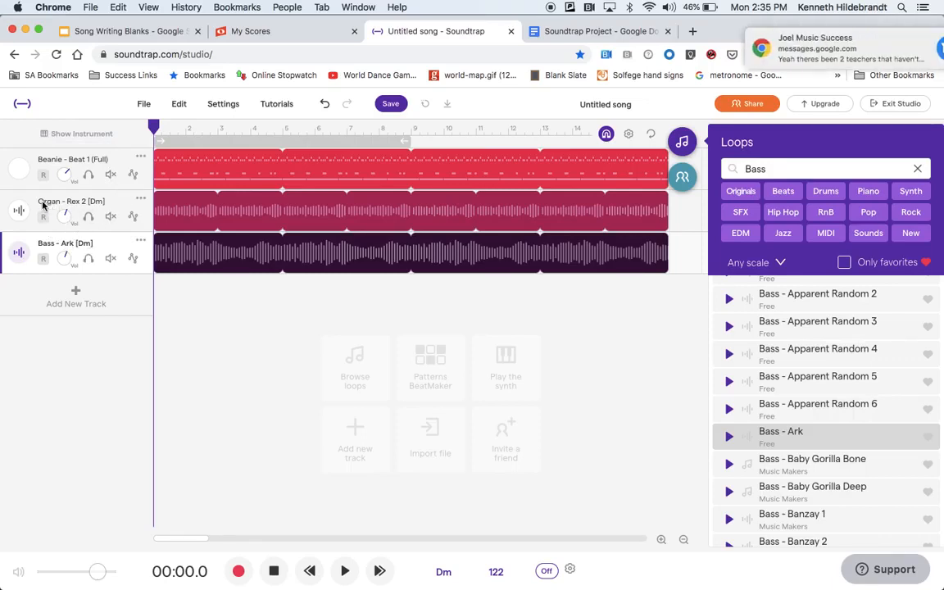
# - Replace the Bass filter with a search for strings and preview the Strings - Dire Melody loop
pyautogui.tripleClick(808, 167)
pyautogui.click(917, 168)
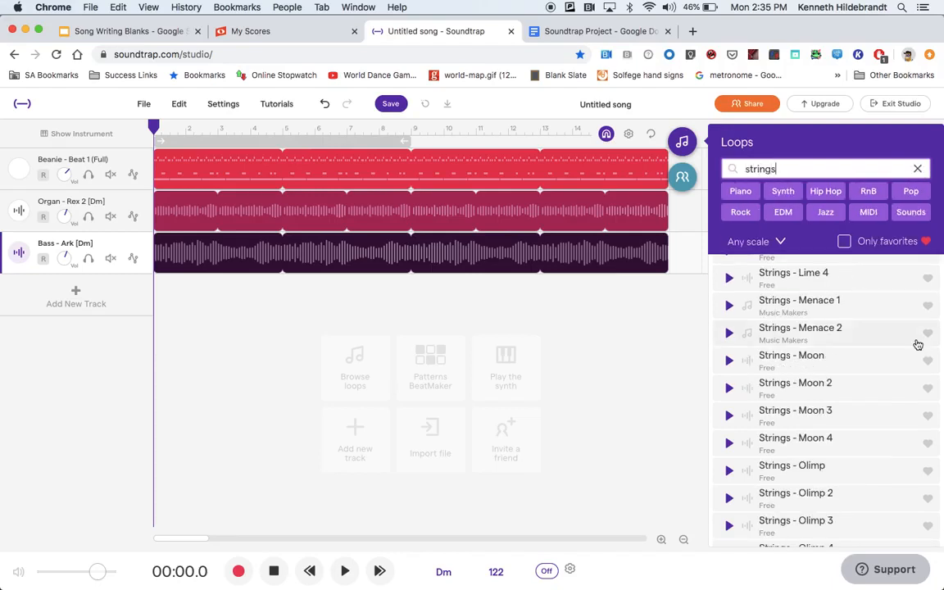
pyautogui.scroll(8, 918, 344)
pyautogui.scroll(-4, 803, 334)
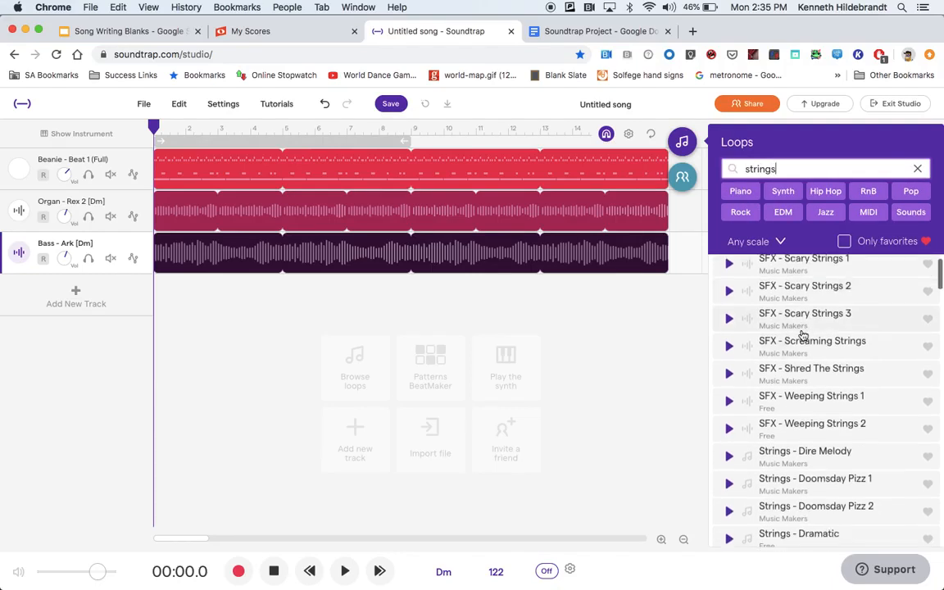
pyautogui.scroll(4, 803, 334)
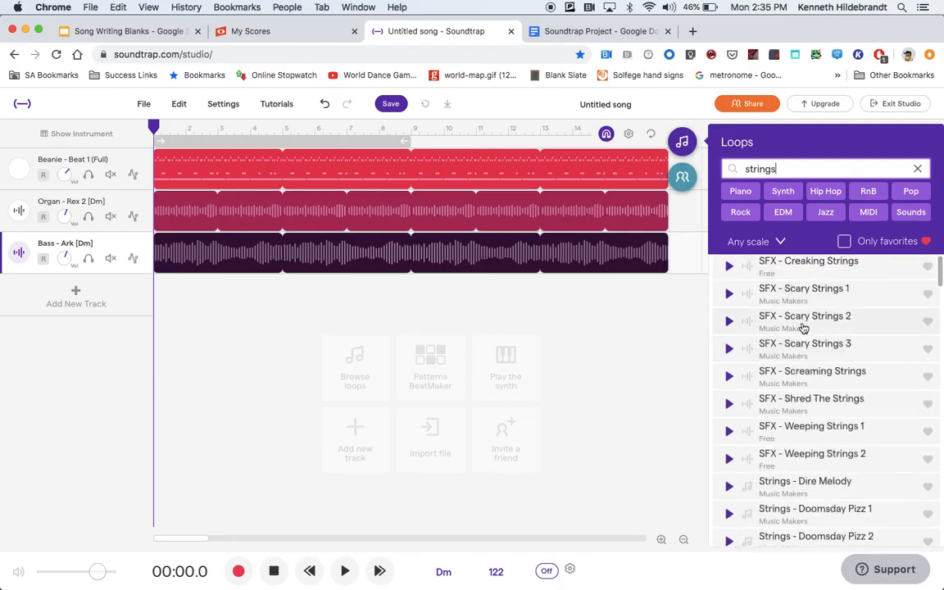
pyautogui.scroll(-2, 798, 291)
pyautogui.scroll(-5, 800, 293)
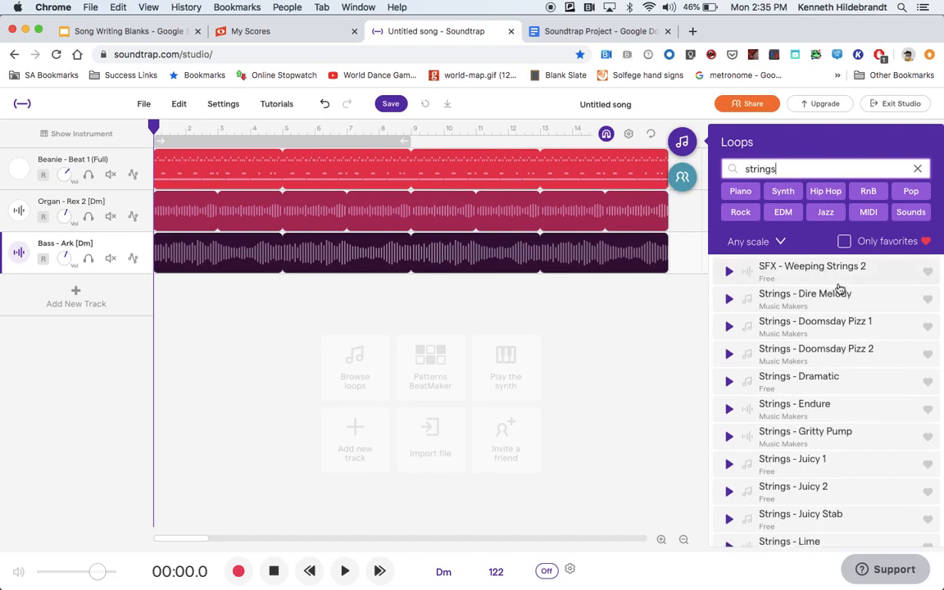
pyautogui.click(729, 300)
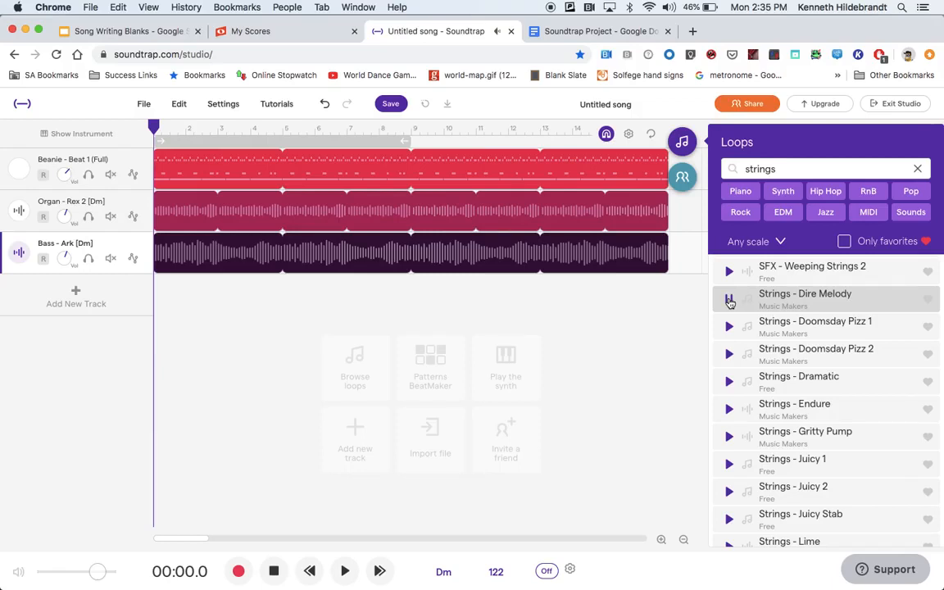
# - Add the Strings - Dire Melody loop as the fourth track and repeat its region until bar 17
pyautogui.doubleClick(778, 303)
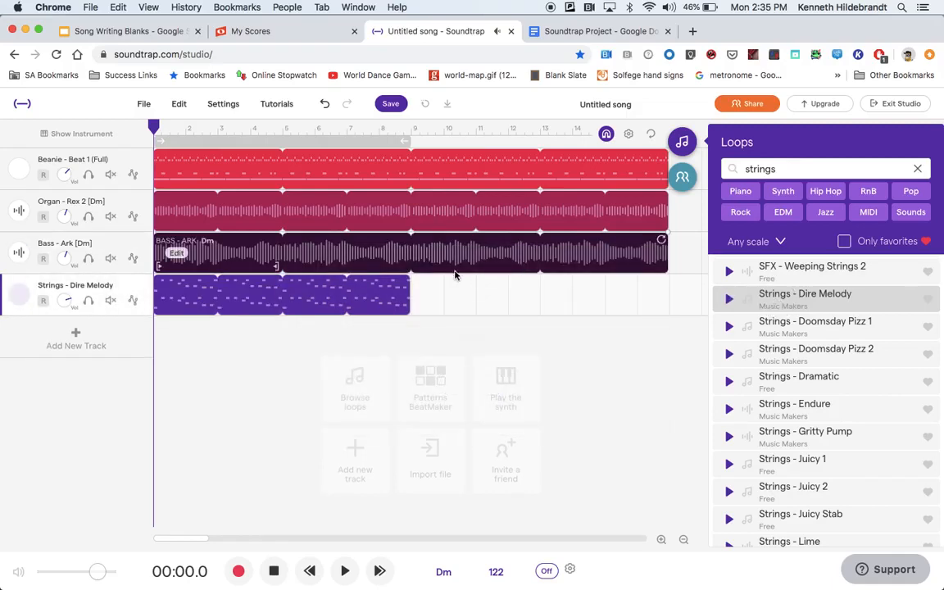
pyautogui.moveTo(404, 279); pyautogui.dragTo(622, 280)
pyautogui.hscroll(-2, 623, 283)
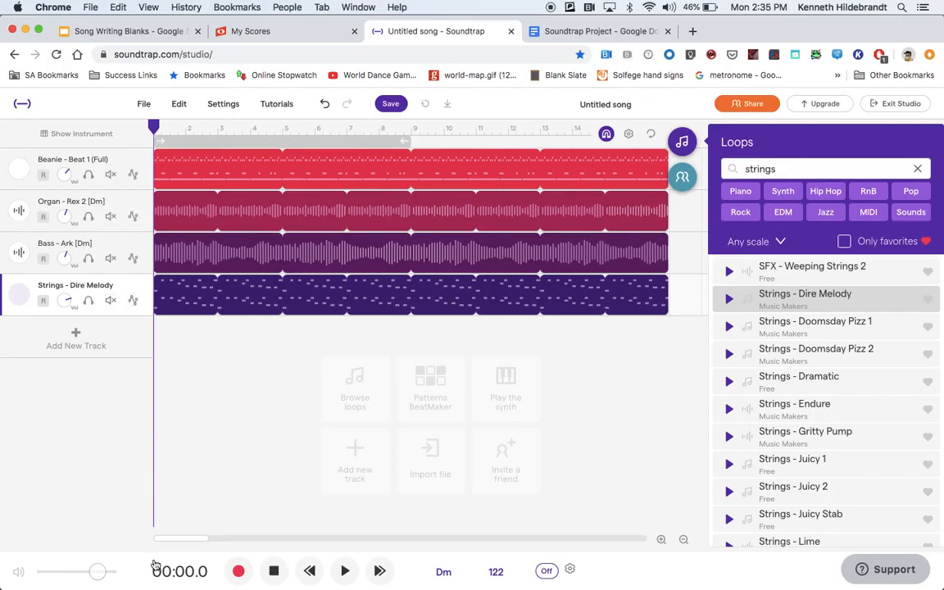
# - Listen to all four tracks through the first eight bars, hide the loop library, and return the stopped playhead to the start
pyautogui.moveTo(373, 587)
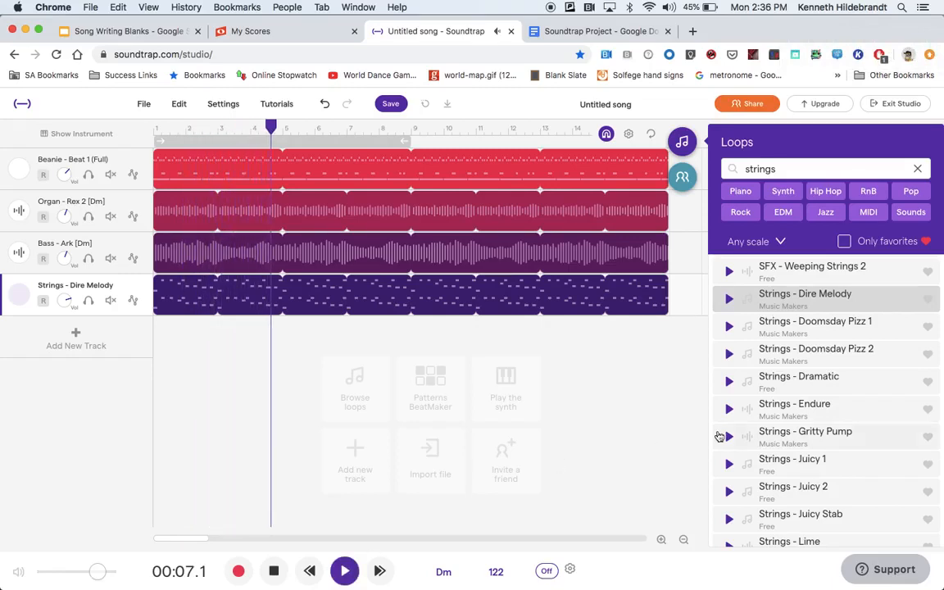
pyautogui.click(680, 141)
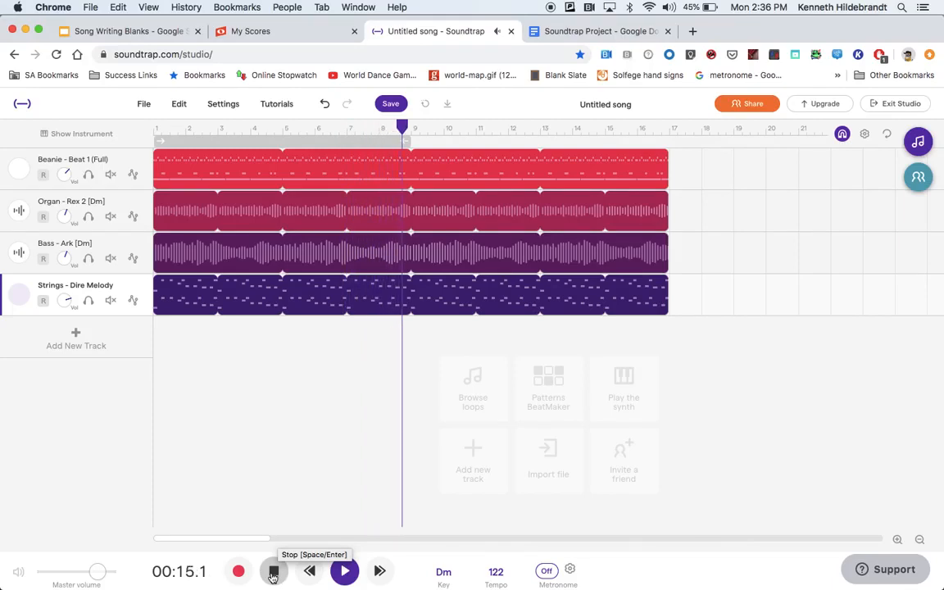
pyautogui.click(273, 573)
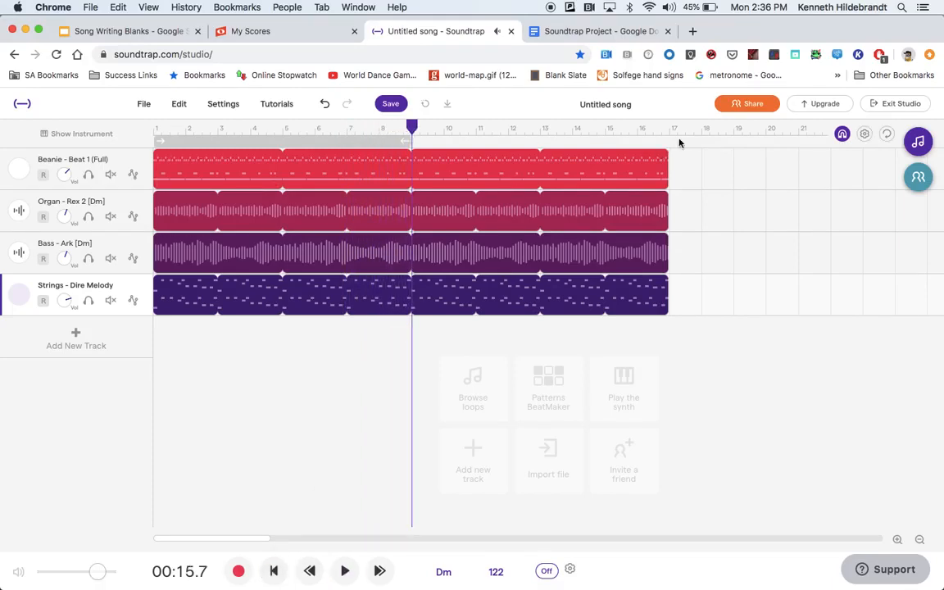
pyautogui.moveTo(407, 125); pyautogui.dragTo(103, 121)
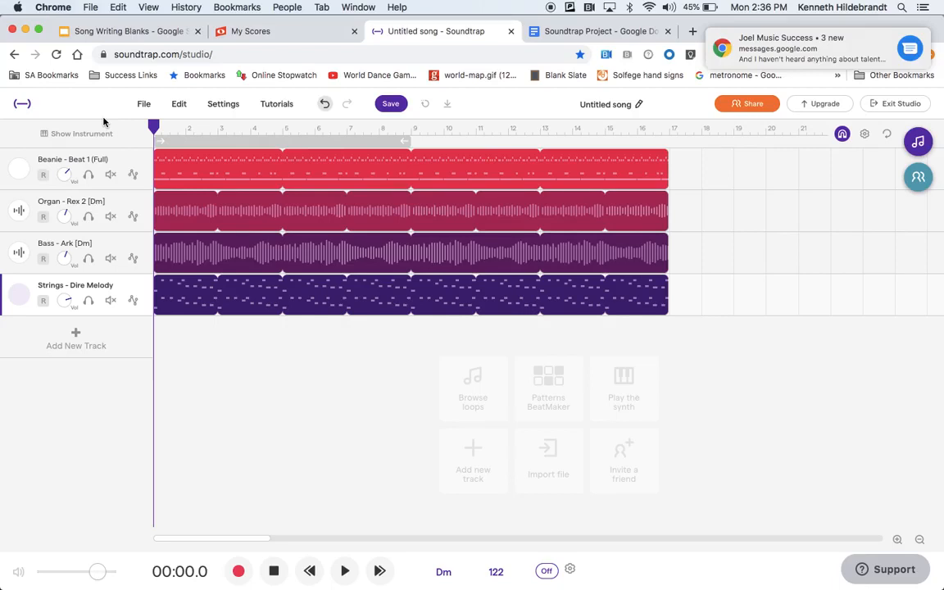
# - Mute the Beanie - Beat 1 drum track, listen to the remaining tracks, and return the playhead to bar 1
pyautogui.click(111, 176)
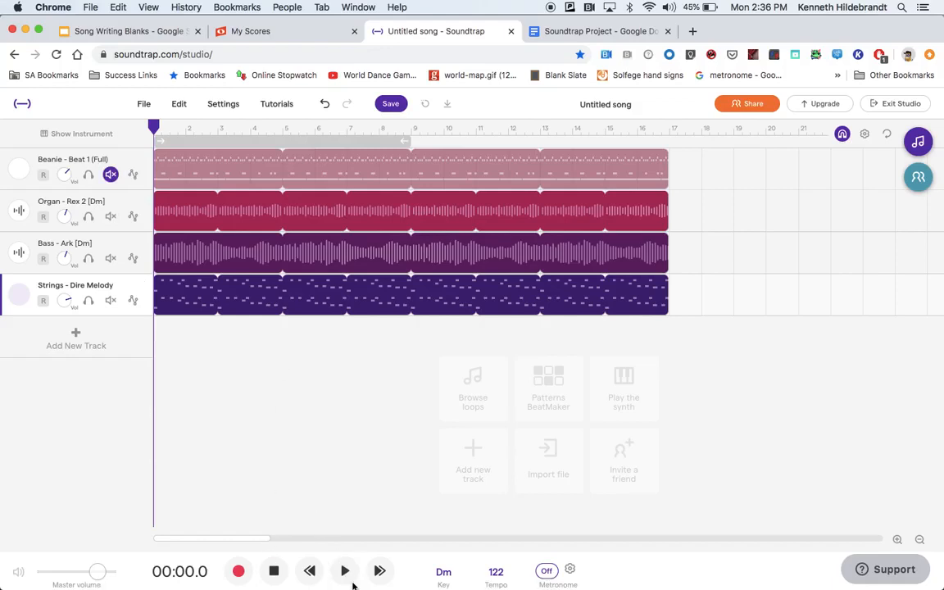
pyautogui.click(347, 575)
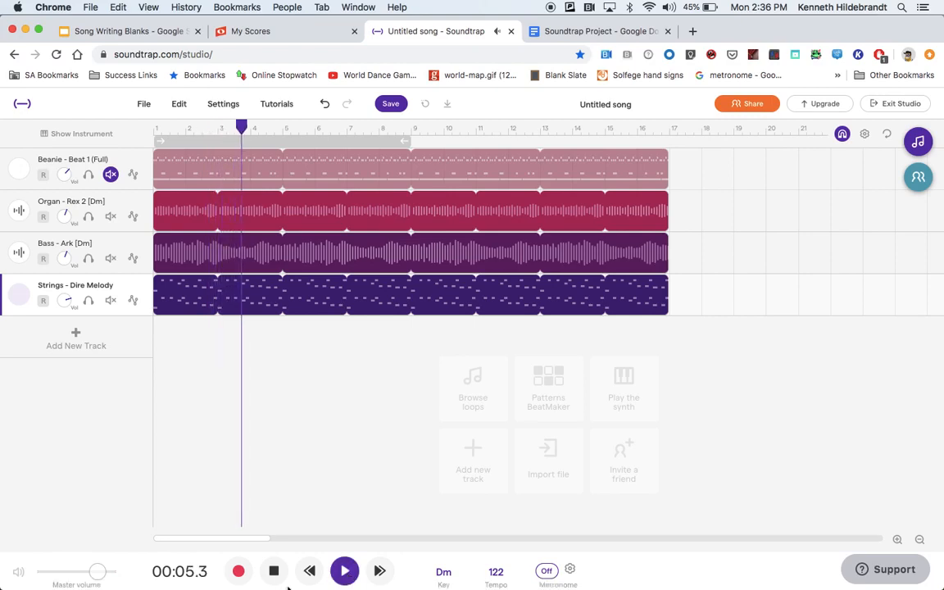
pyautogui.click(273, 567)
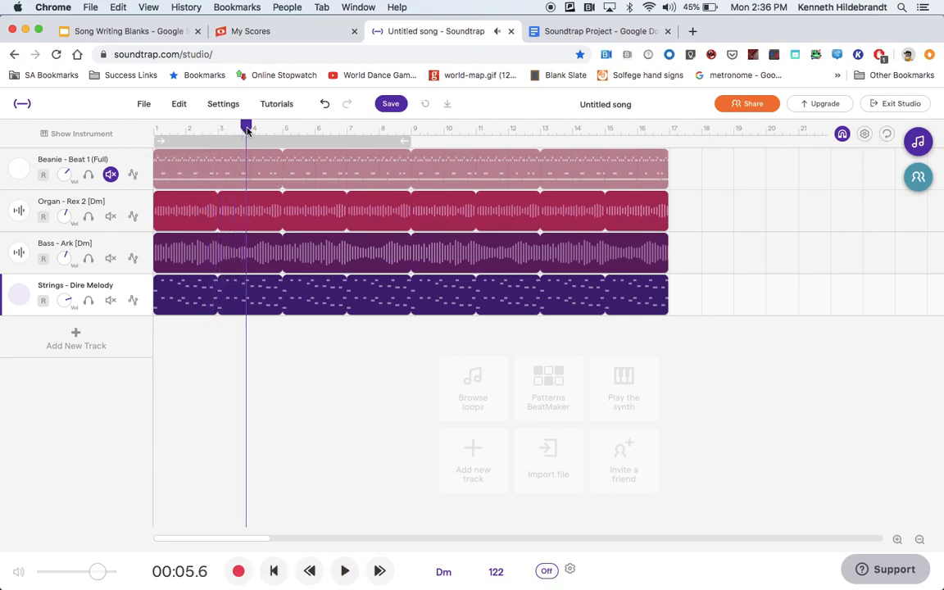
pyautogui.moveTo(246, 127); pyautogui.dragTo(129, 131)
# - Add a new drum track using the Vanilla drum machine in the pattern beat maker and view the kick row's alternative sounds
pyautogui.click(75, 337)
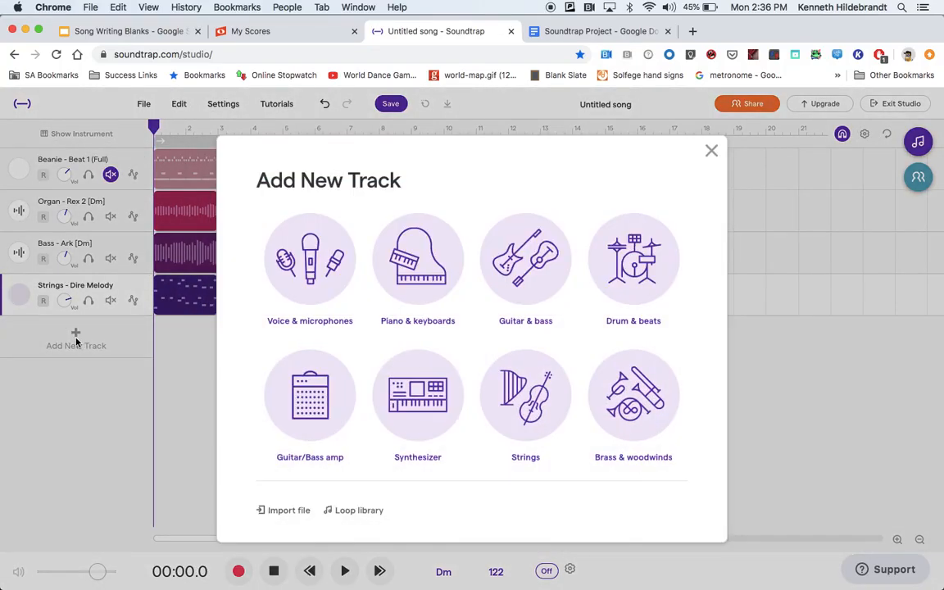
pyautogui.click(639, 257)
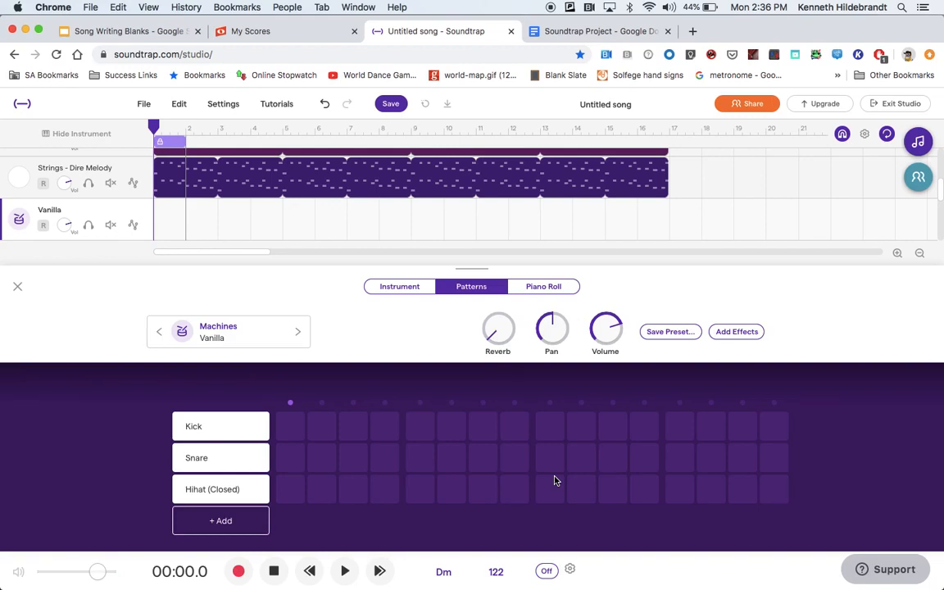
pyautogui.click(209, 427)
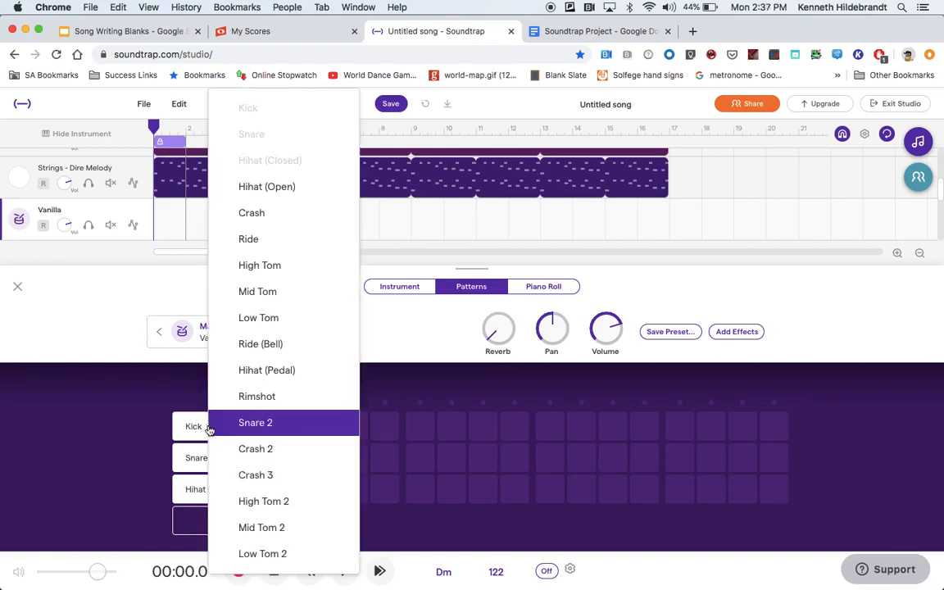
pyautogui.click(130, 427)
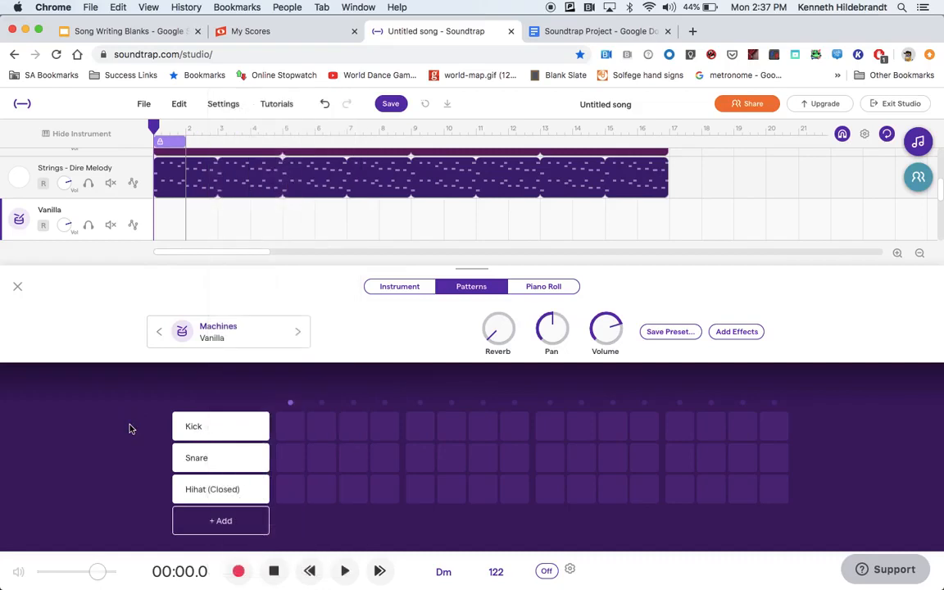
# - Place a kick on step 1 of the Vanilla pattern and briefly play it back
pyautogui.click(284, 424)
pyautogui.press('space')
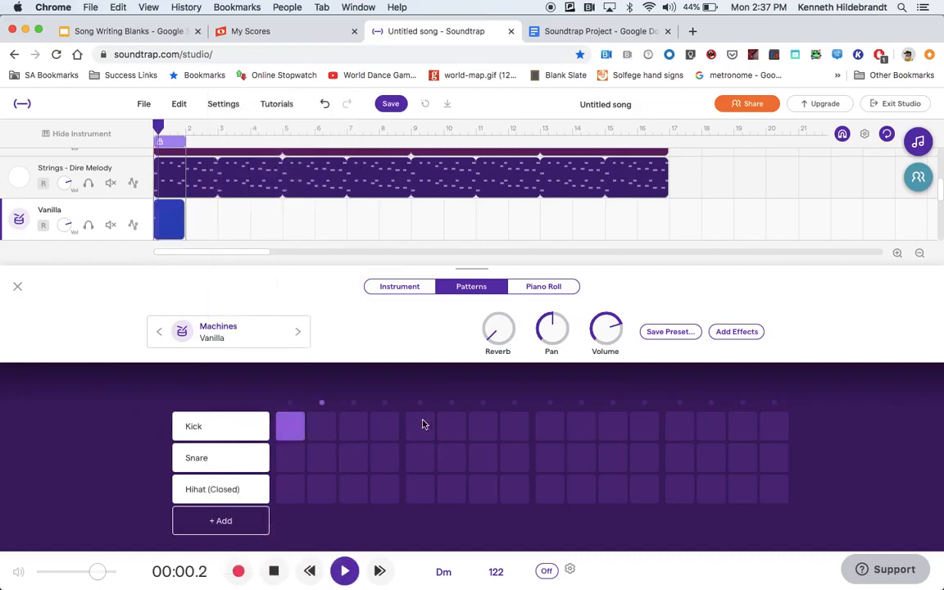
pyautogui.click(274, 571)
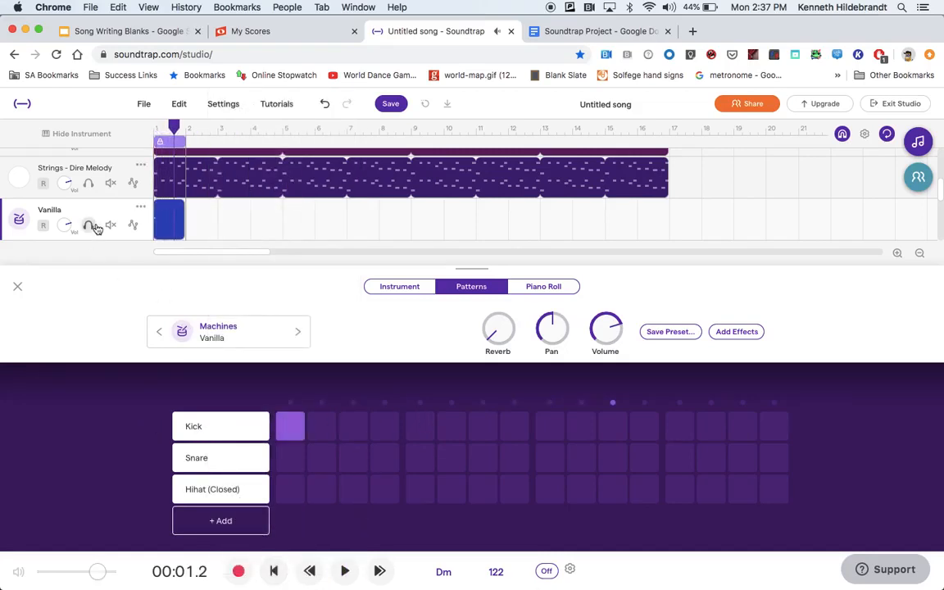
# - Mute the Organ - Rex 2, Bass - Ark and Strings - Dire Melody tracks
pyautogui.scroll(2, 112, 228)
pyautogui.scroll(1, 112, 225)
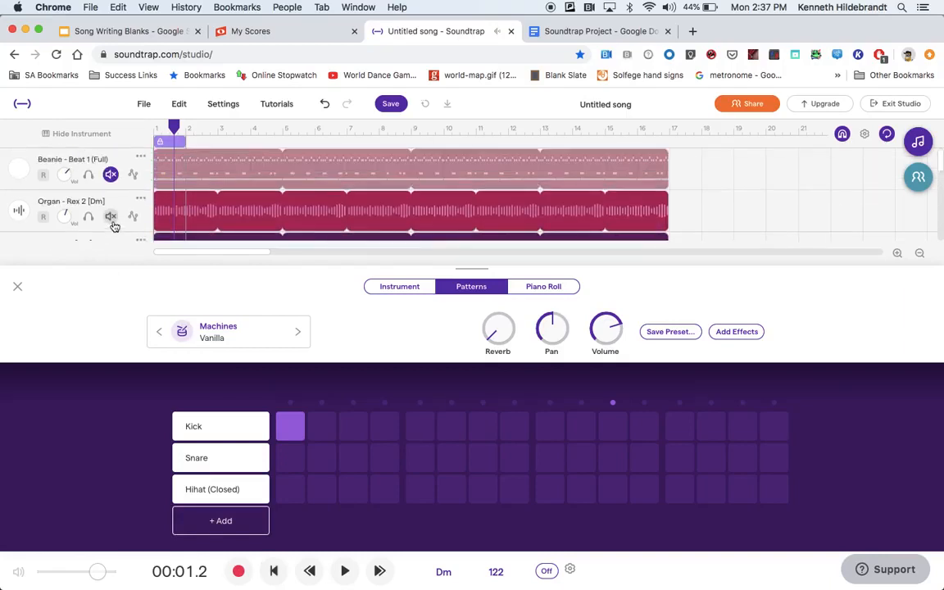
pyautogui.click(112, 217)
pyautogui.scroll(-1, 112, 215)
pyautogui.click(111, 211)
pyautogui.scroll(-3, 110, 210)
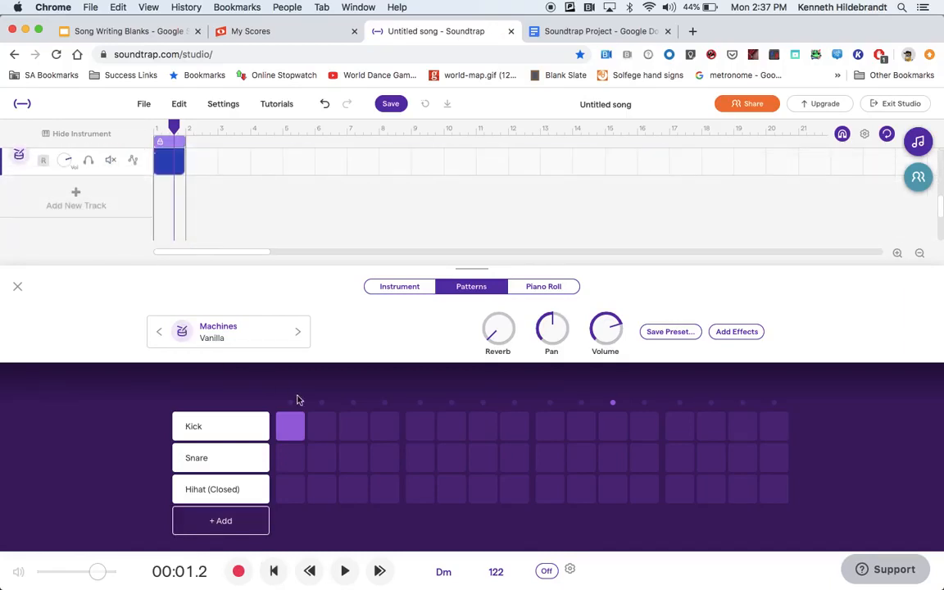
# - Start looped playback of the drum pattern and add kick hits on steps 5, 9 and 13
pyautogui.click(295, 428)
pyautogui.click(345, 571)
pyautogui.click(425, 427)
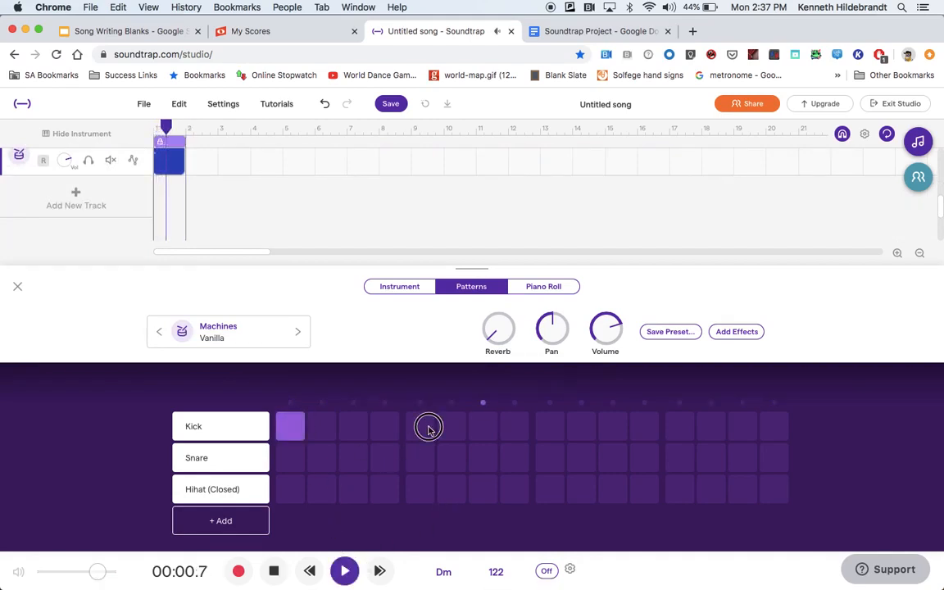
pyautogui.click(550, 434)
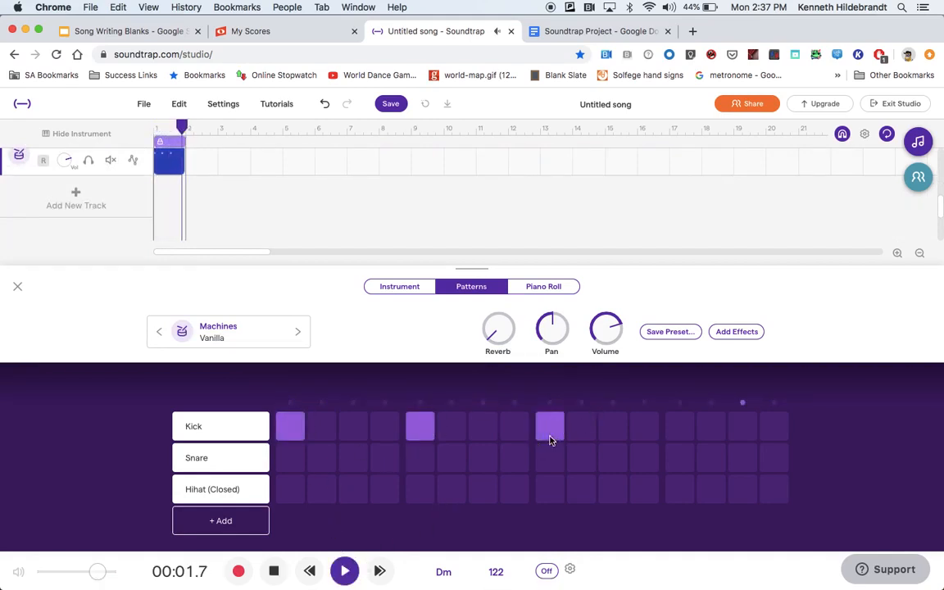
pyautogui.click(680, 426)
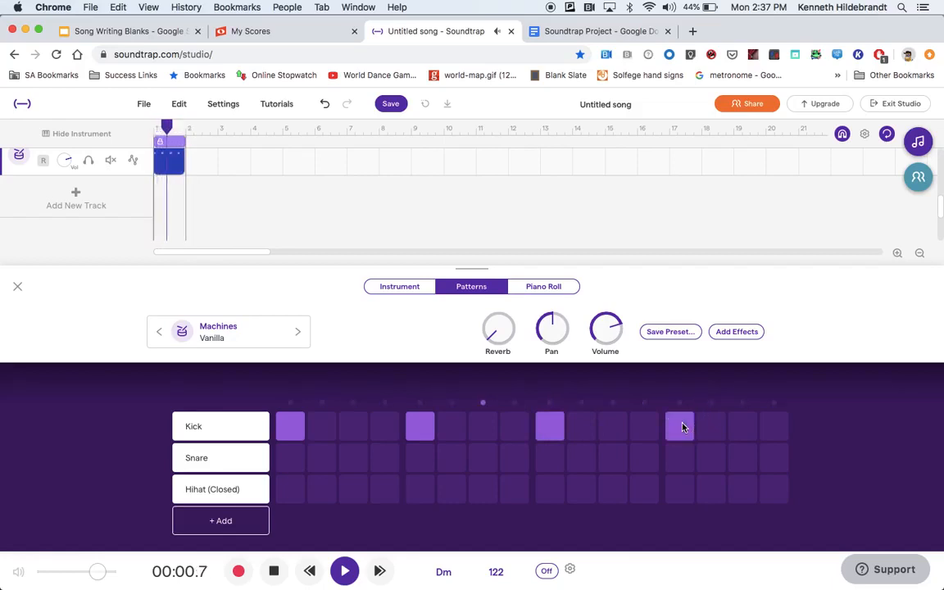
# - Add snare hits on steps 5, 11 and 13 of the drum pattern
pyautogui.click(428, 465)
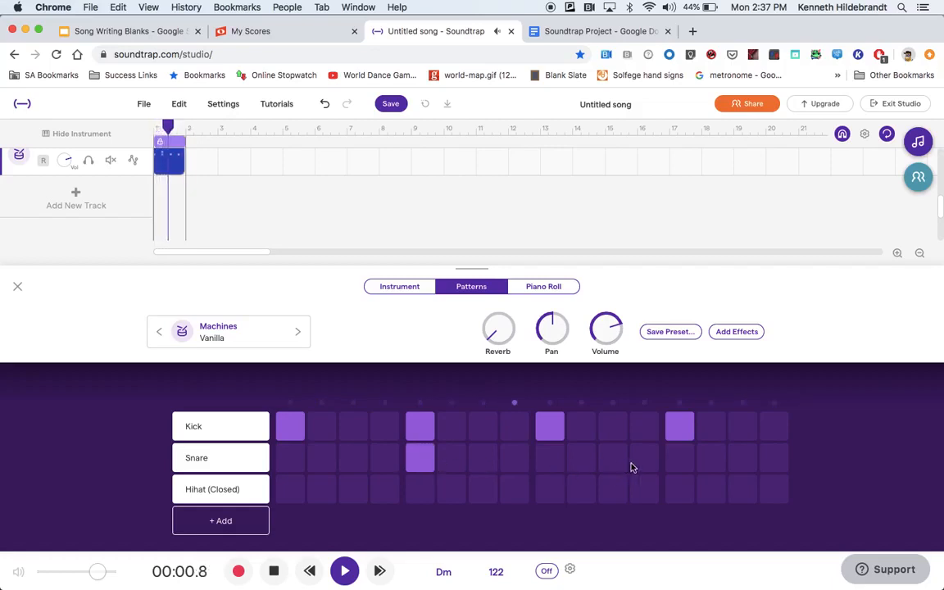
pyautogui.click(676, 460)
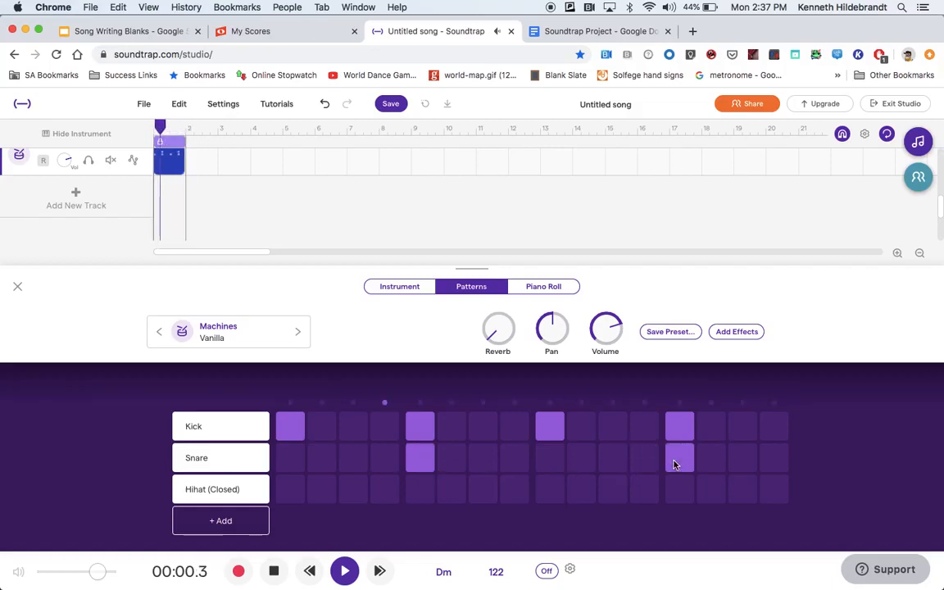
pyautogui.click(611, 457)
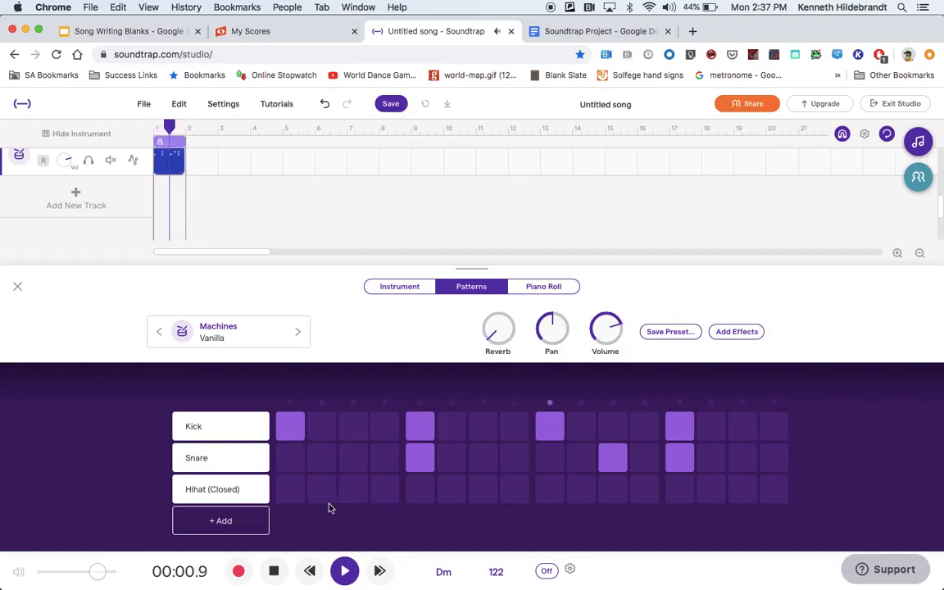
# - Fill the closed hi-hat row with hits on every odd step from 1 to 15
pyautogui.click(351, 491)
pyautogui.click(421, 491)
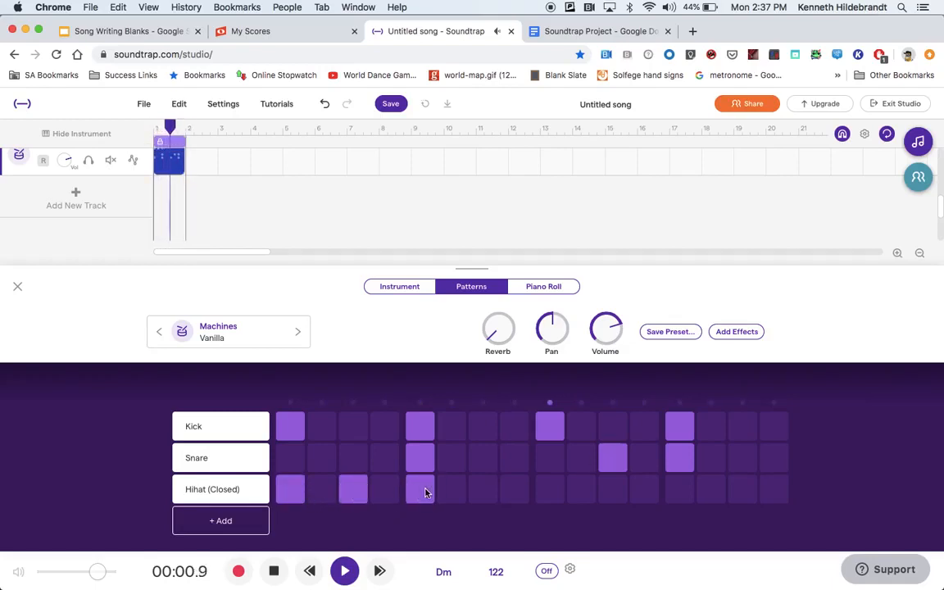
pyautogui.click(482, 491)
pyautogui.click(619, 494)
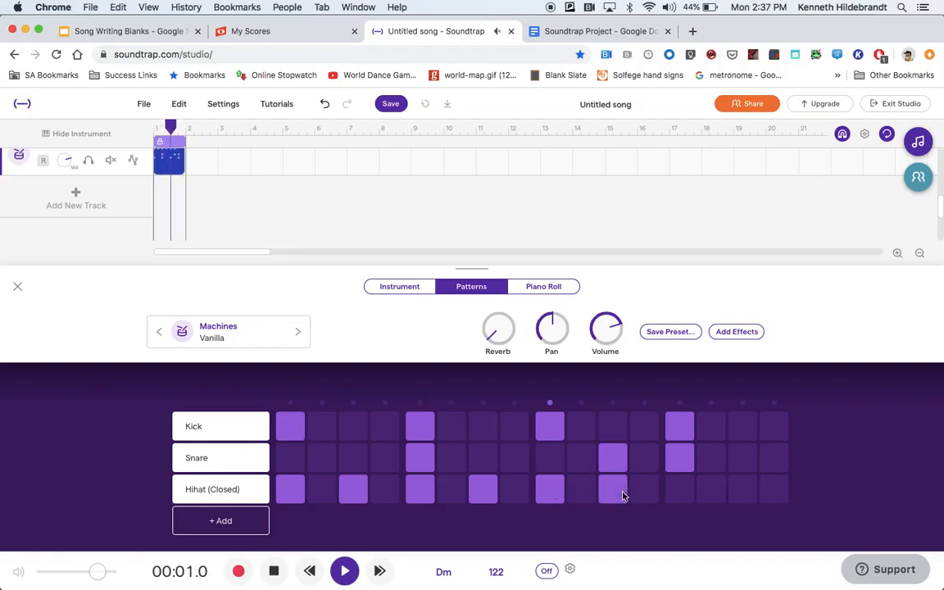
pyautogui.click(683, 492)
pyautogui.click(747, 492)
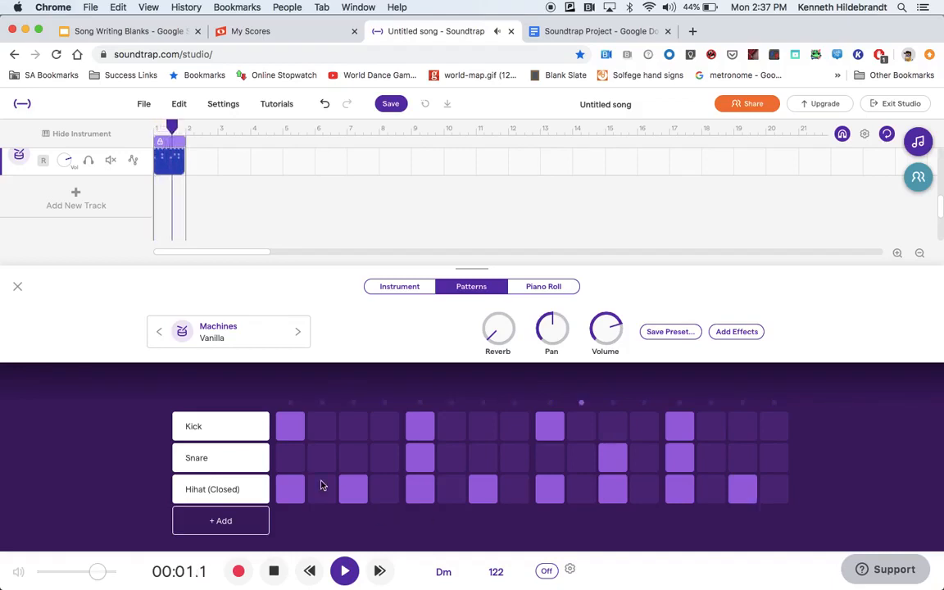
# - Add an open hi-hat row with hits on steps 1, 5, 9 and 13, and a crash row with a hit on step 1
pyautogui.click(242, 523)
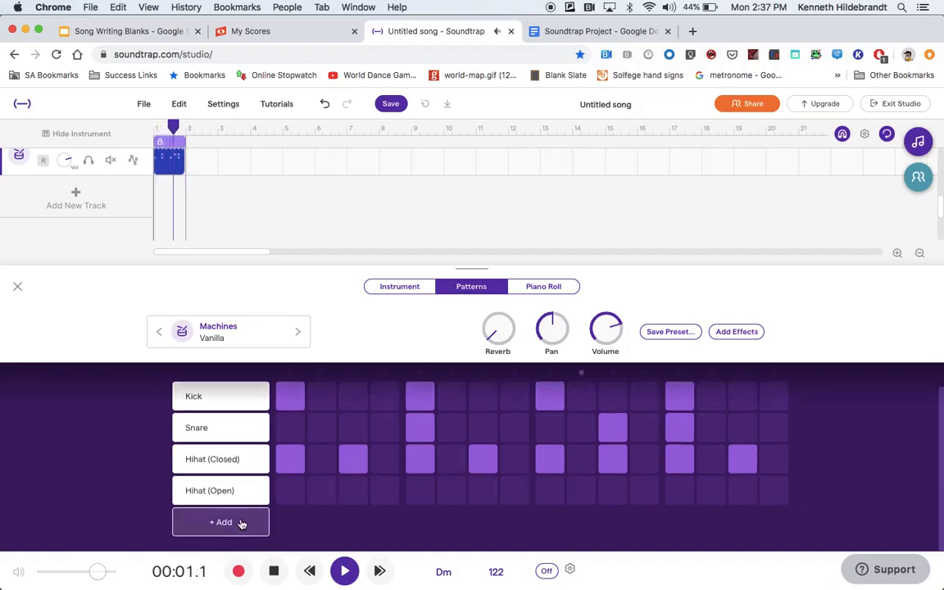
pyautogui.click(287, 497)
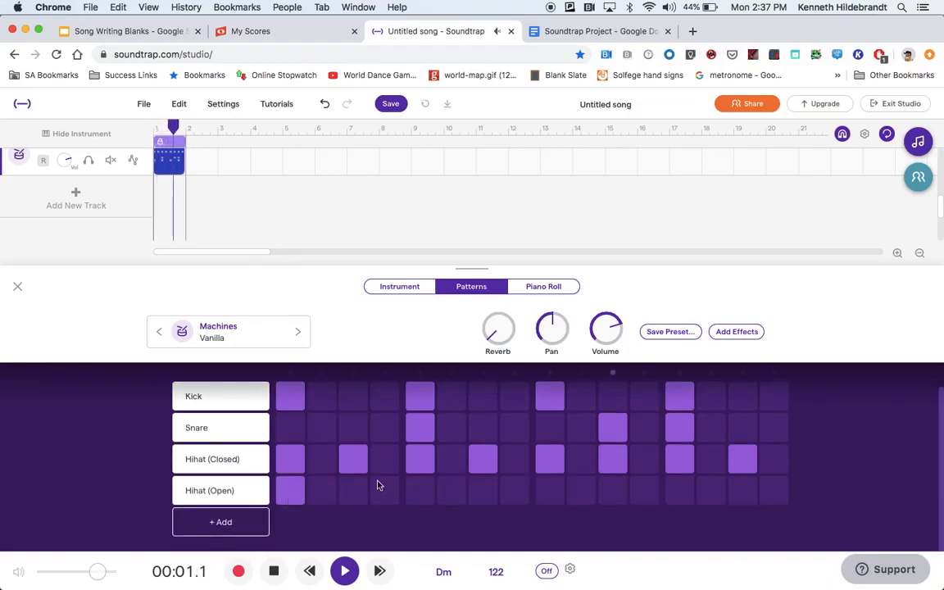
pyautogui.click(415, 491)
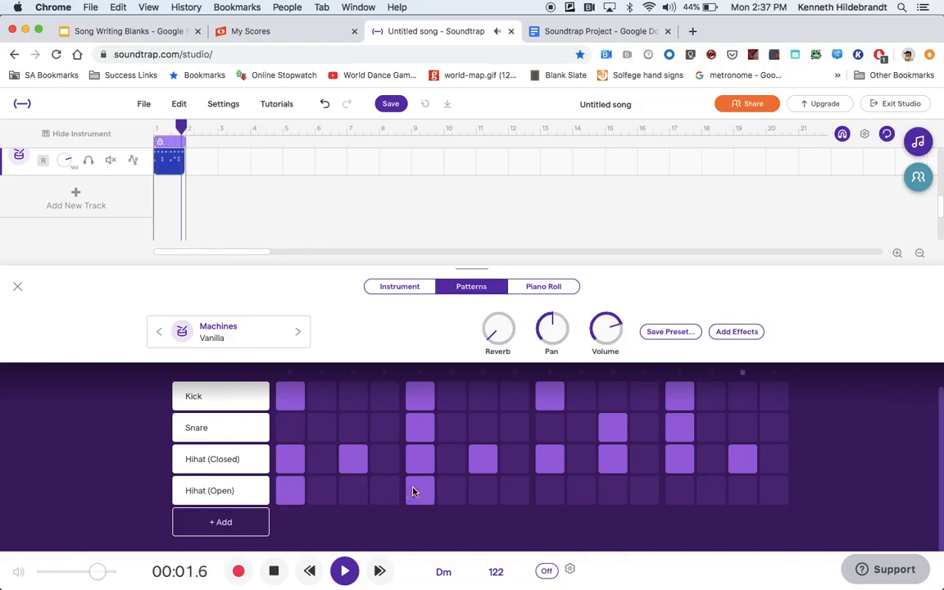
pyautogui.click(218, 523)
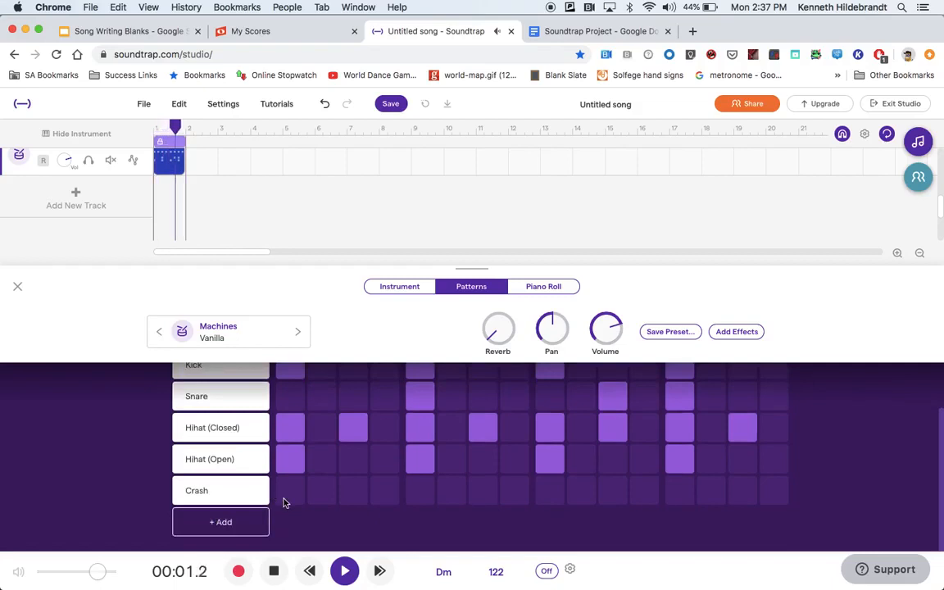
pyautogui.click(285, 502)
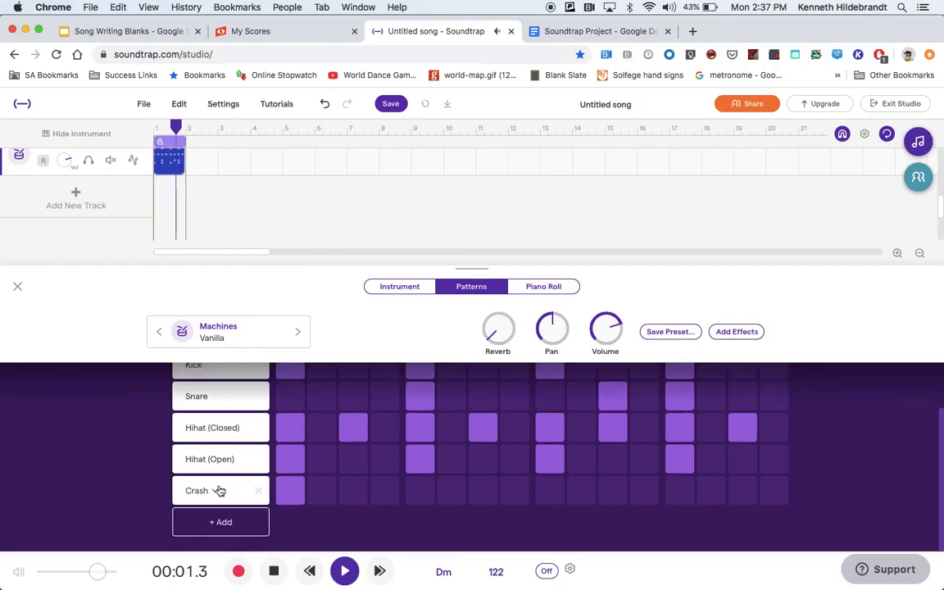
# - Change the closed hi-hat row's sound to Ride and check its other sound options
pyautogui.click(250, 431)
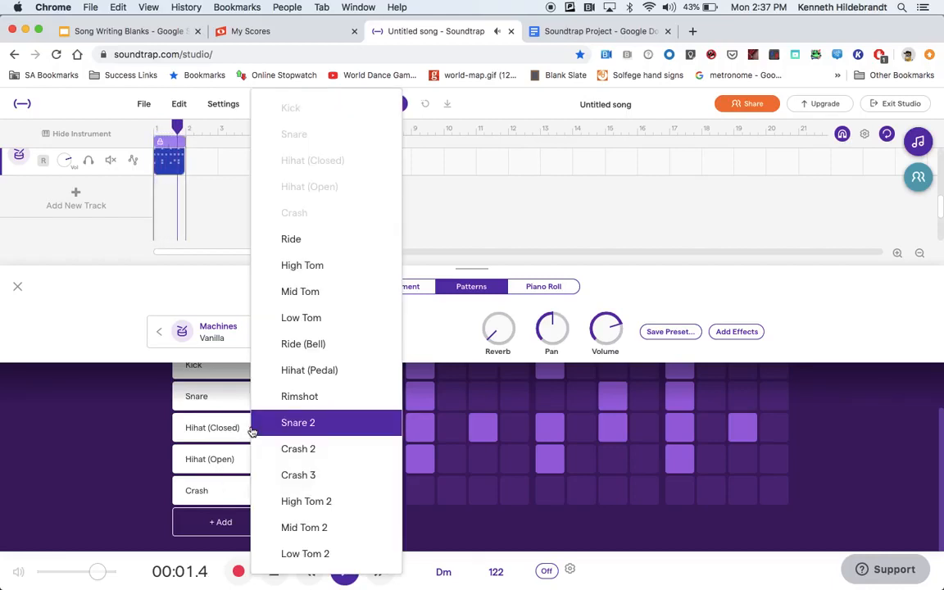
pyautogui.click(274, 245)
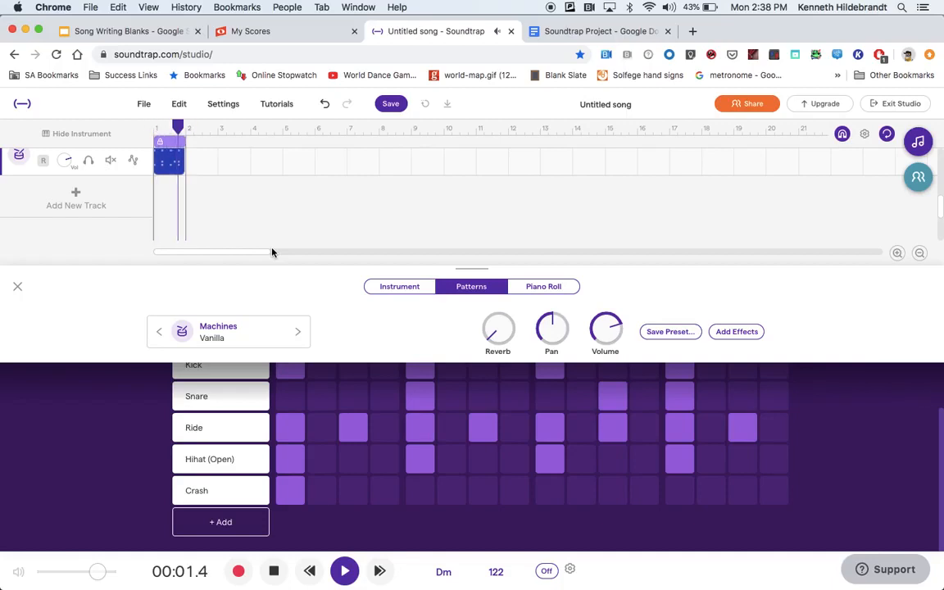
pyautogui.click(210, 430)
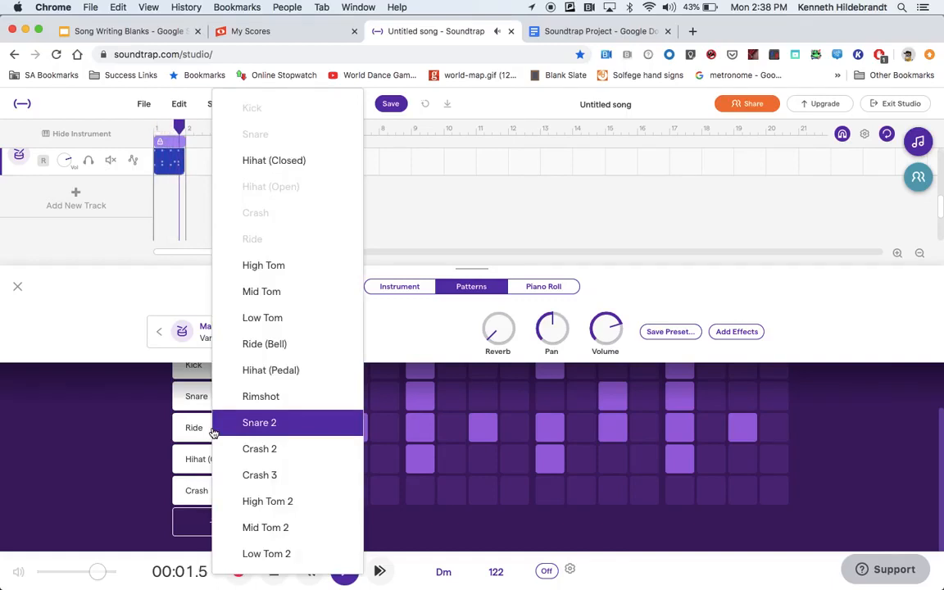
pyautogui.click(151, 430)
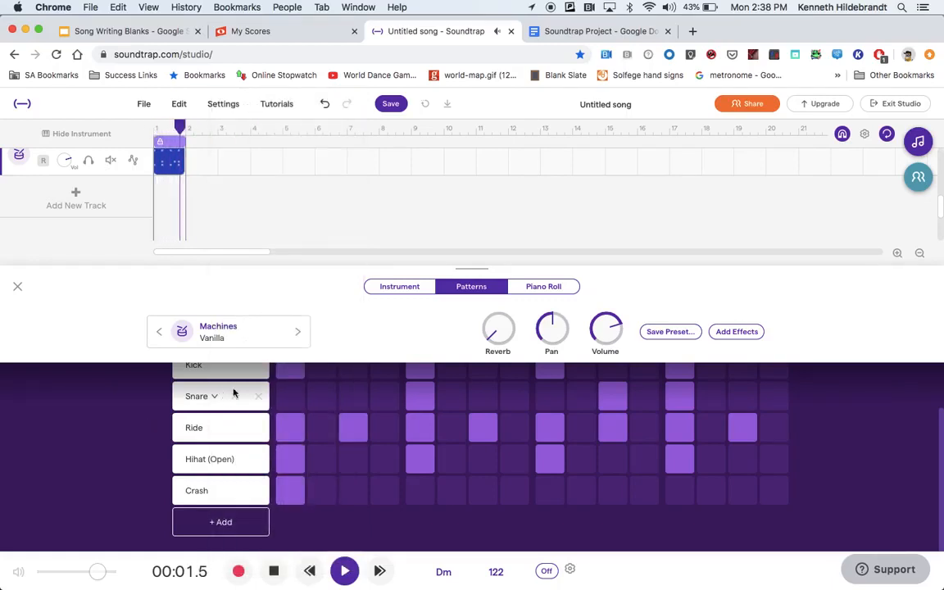
# - Try Rimshot as the snare row's sound and replace it with Snare 2
pyautogui.click(215, 398)
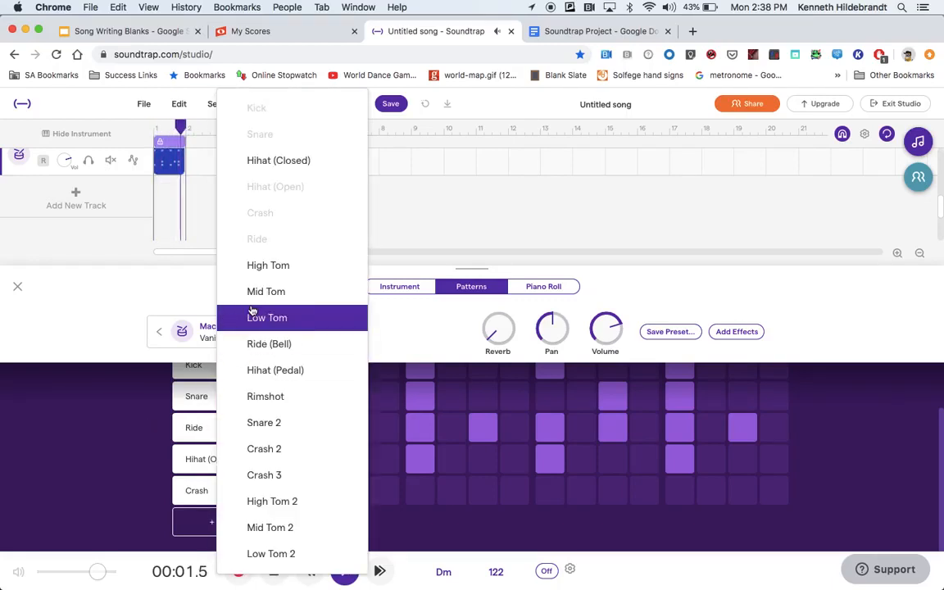
pyautogui.click(243, 403)
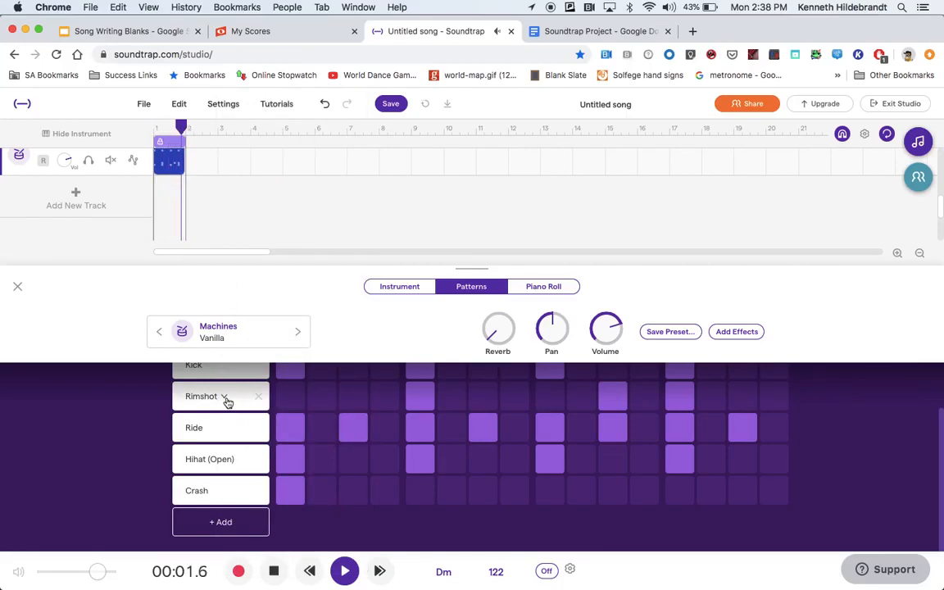
pyautogui.click(225, 397)
pyautogui.click(274, 423)
# - Switch the Ride row's sound to Ride (Bell), listen to it, and delete that row from the pattern
pyautogui.click(212, 431)
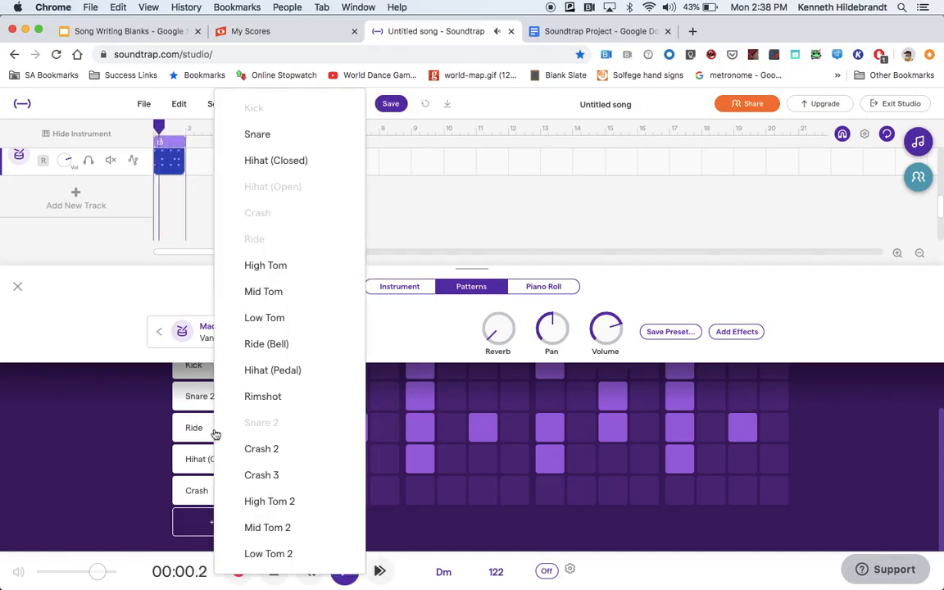
pyautogui.click(263, 351)
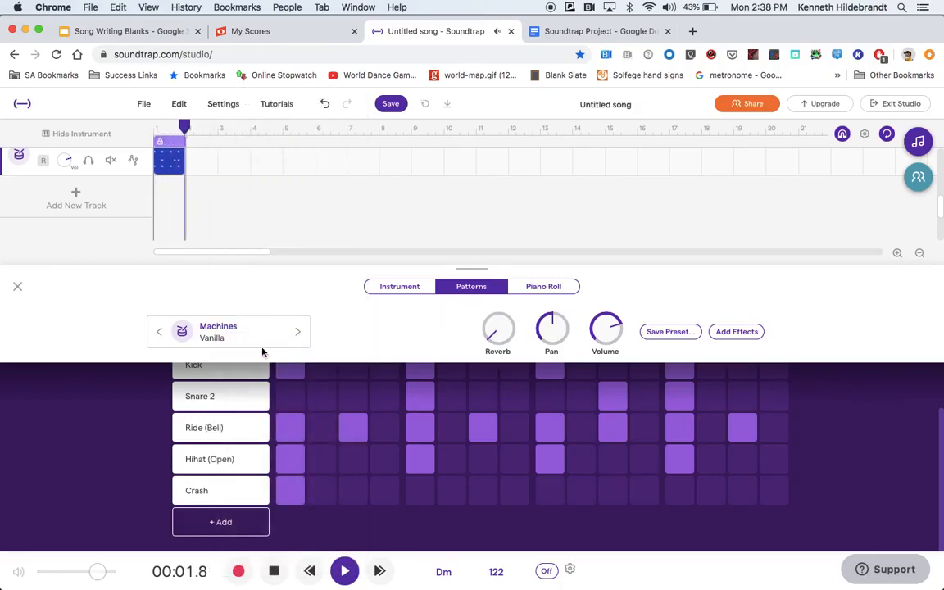
pyautogui.click(233, 434)
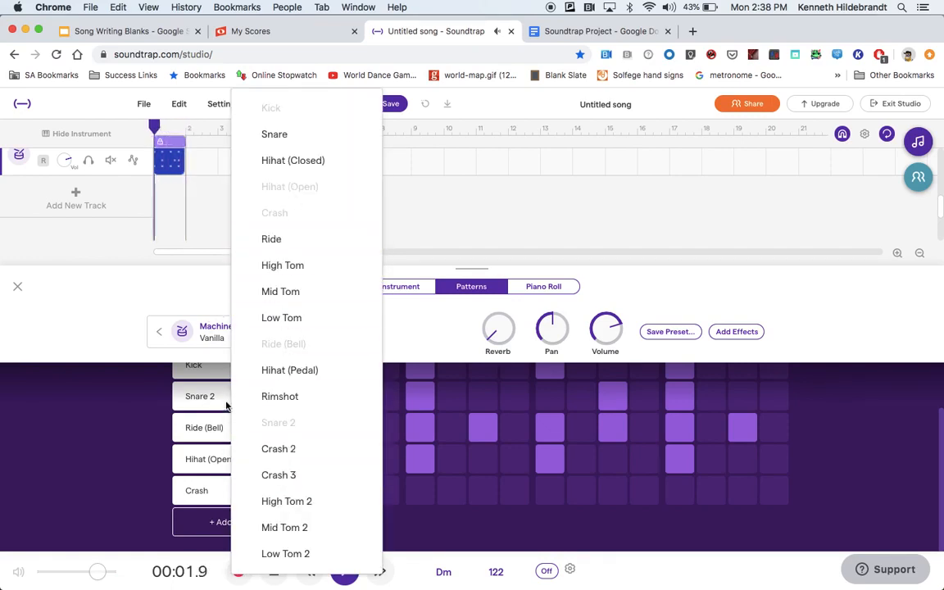
pyautogui.click(132, 457)
pyautogui.click(259, 428)
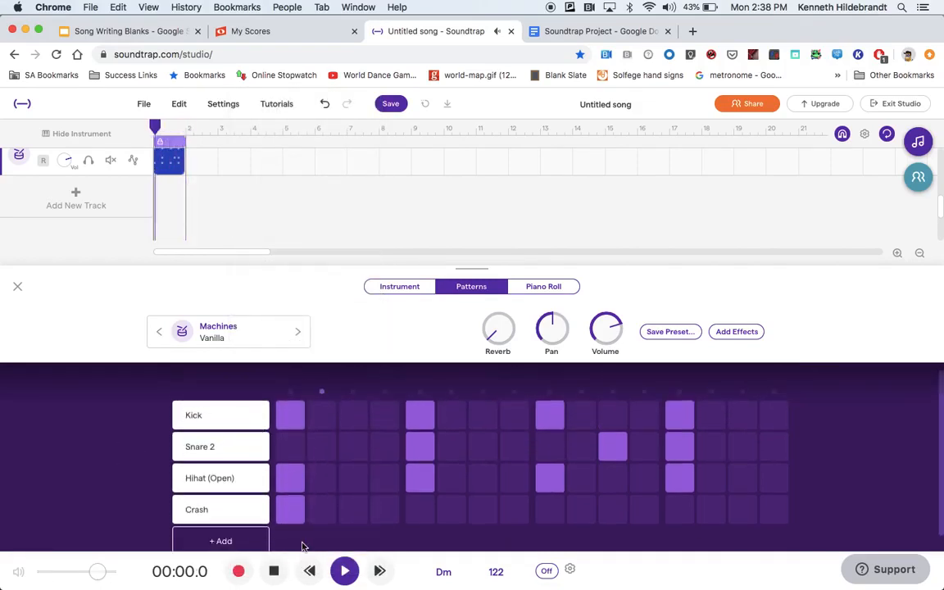
# - Stop playback, close the pattern editor, and repeat the Vanilla drum region until bar 17
pyautogui.click(273, 571)
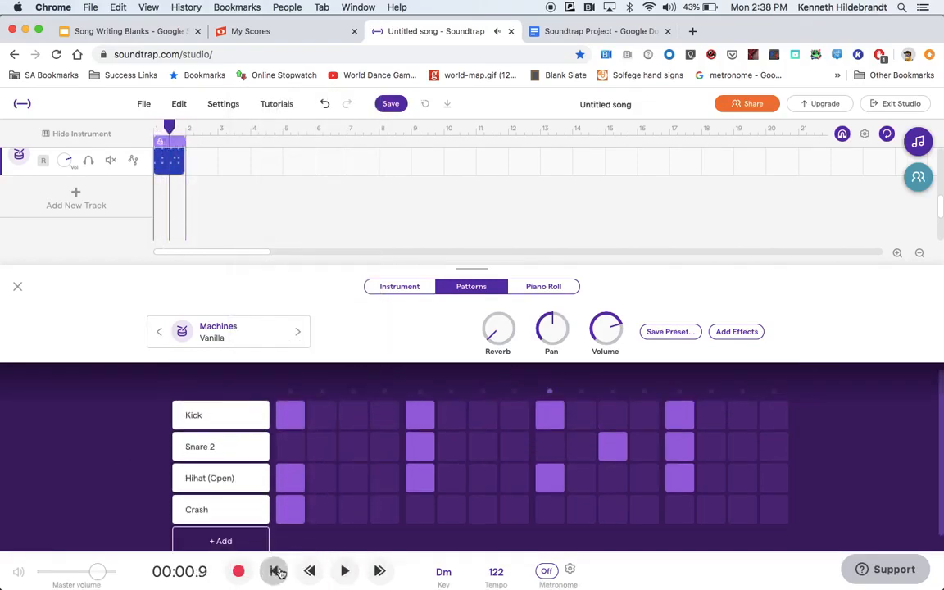
pyautogui.click(18, 287)
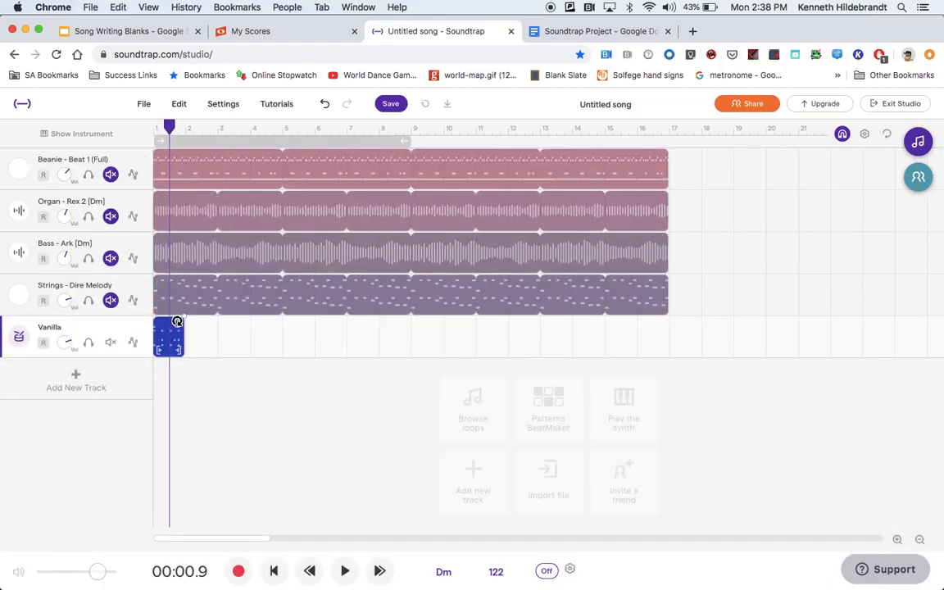
pyautogui.moveTo(177, 321); pyautogui.dragTo(663, 327)
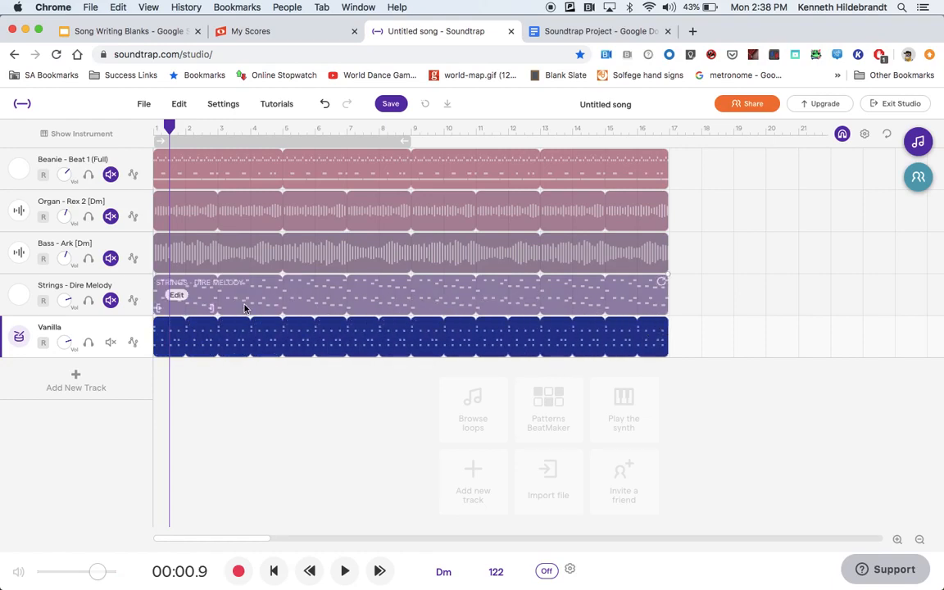
# - Unmute the Strings, Bass and Organ tracks and play the song from the beginning, leaving the Beanie drum track muted
pyautogui.click(111, 300)
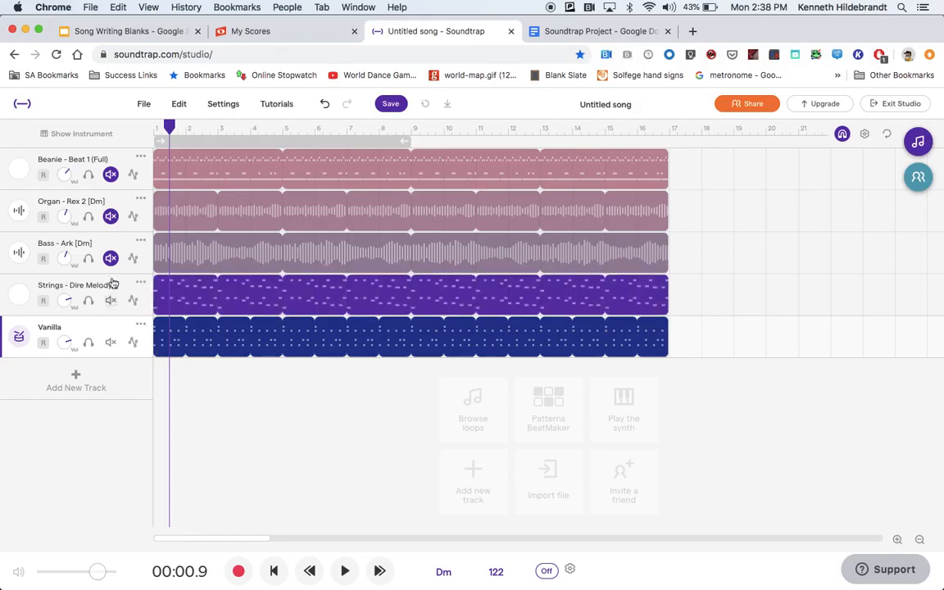
pyautogui.click(111, 258)
pyautogui.click(110, 216)
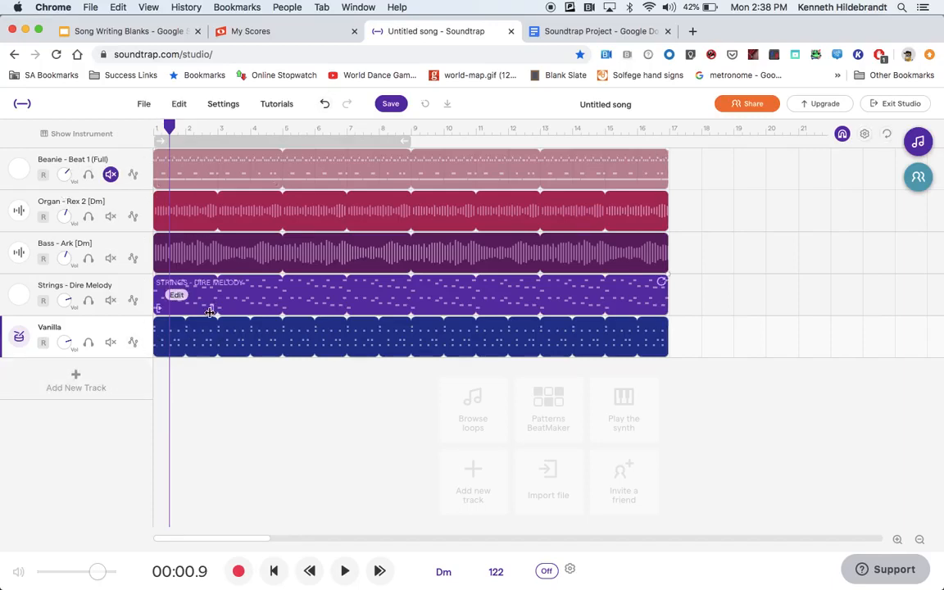
pyautogui.click(277, 573)
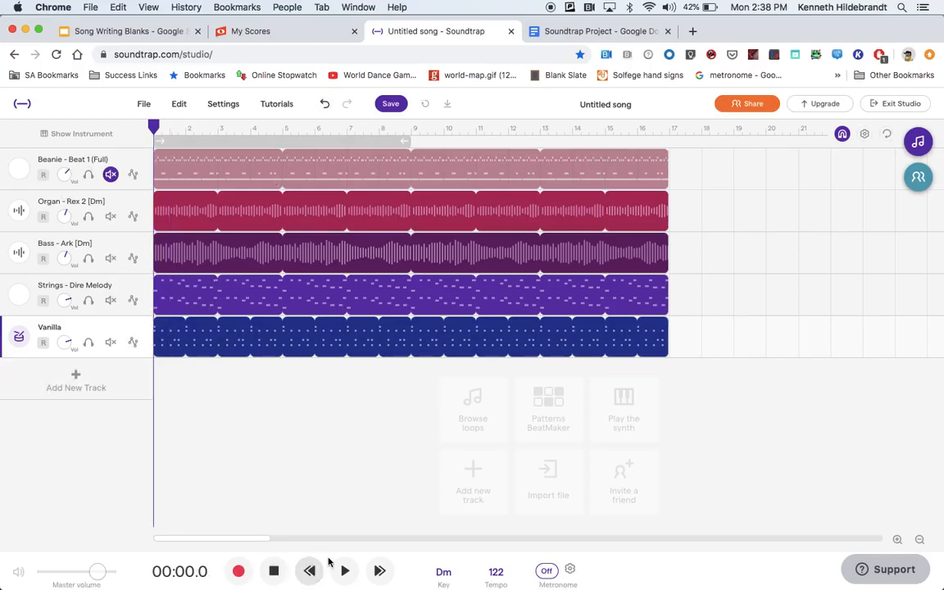
pyautogui.click(345, 572)
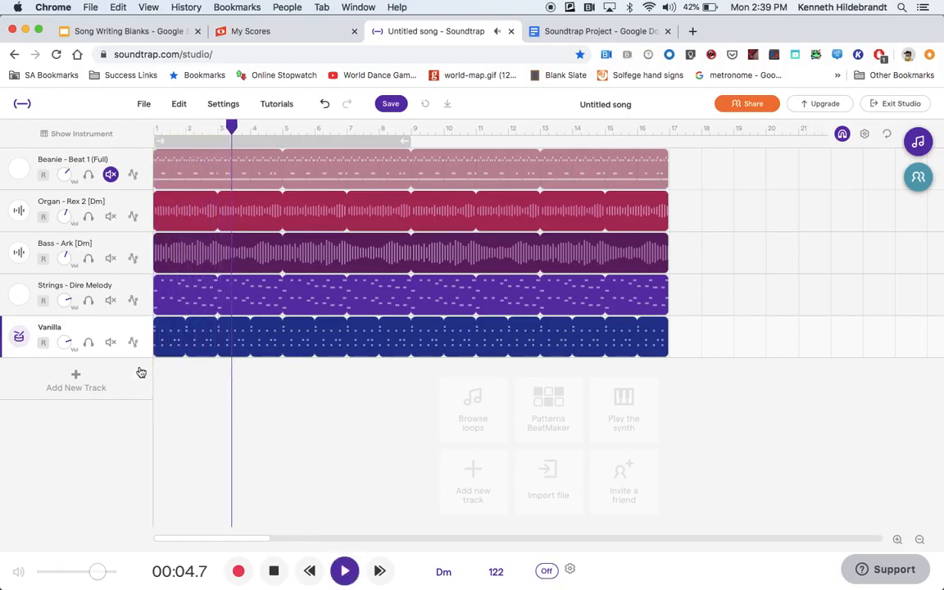
# - Listen to the Vanilla track soloed, add the Bass track to the solo, turn both solos off and stop playback
pyautogui.click(90, 344)
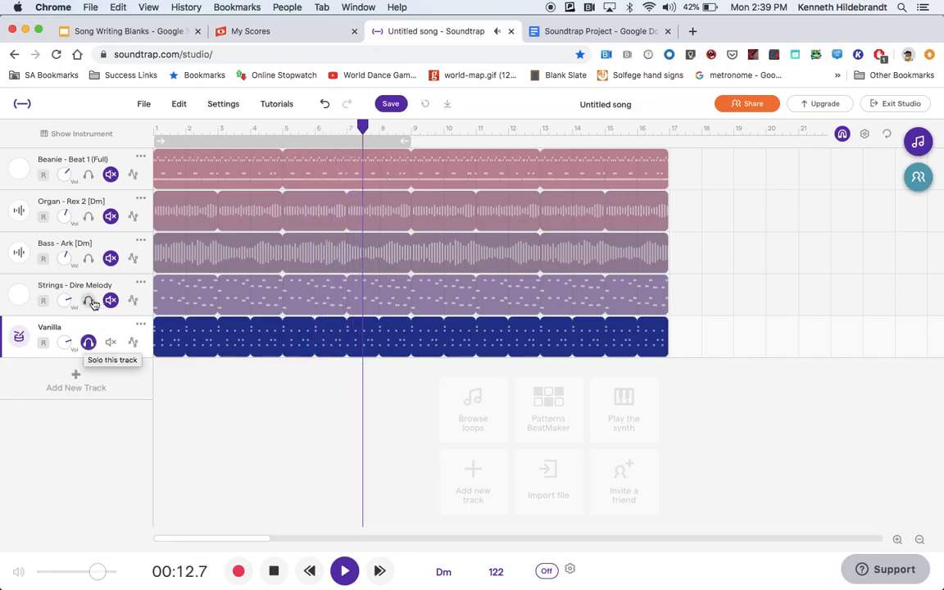
pyautogui.click(89, 259)
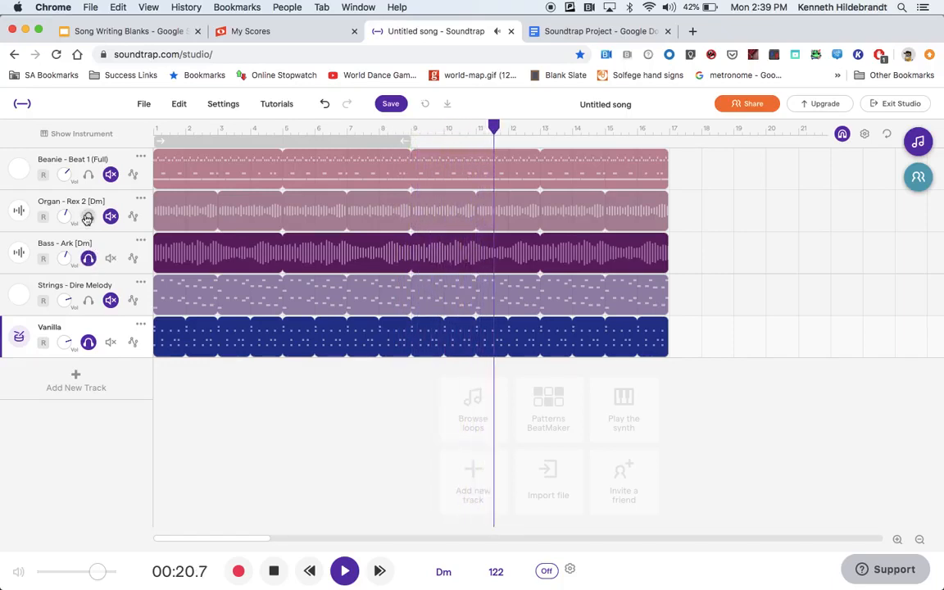
pyautogui.click(88, 342)
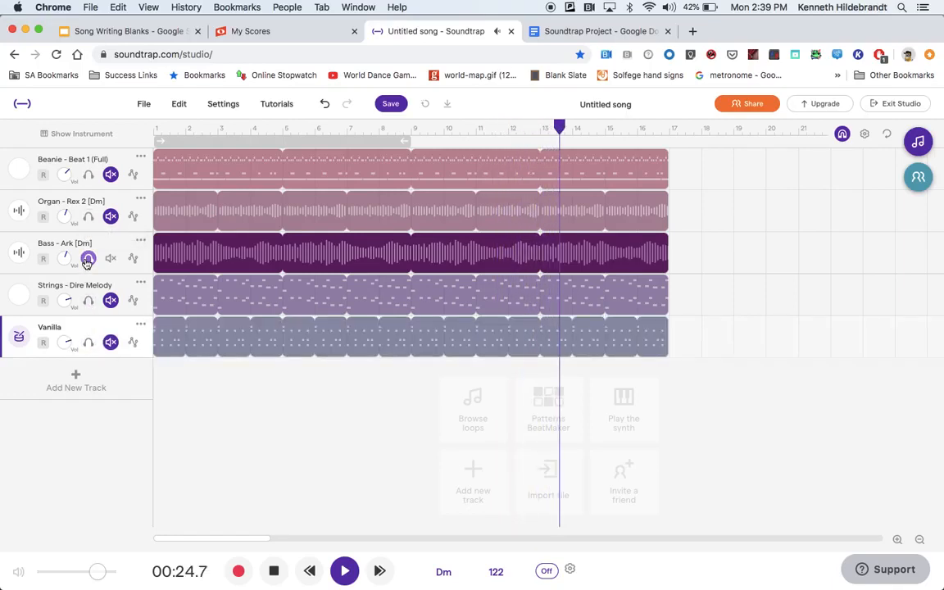
pyautogui.click(87, 259)
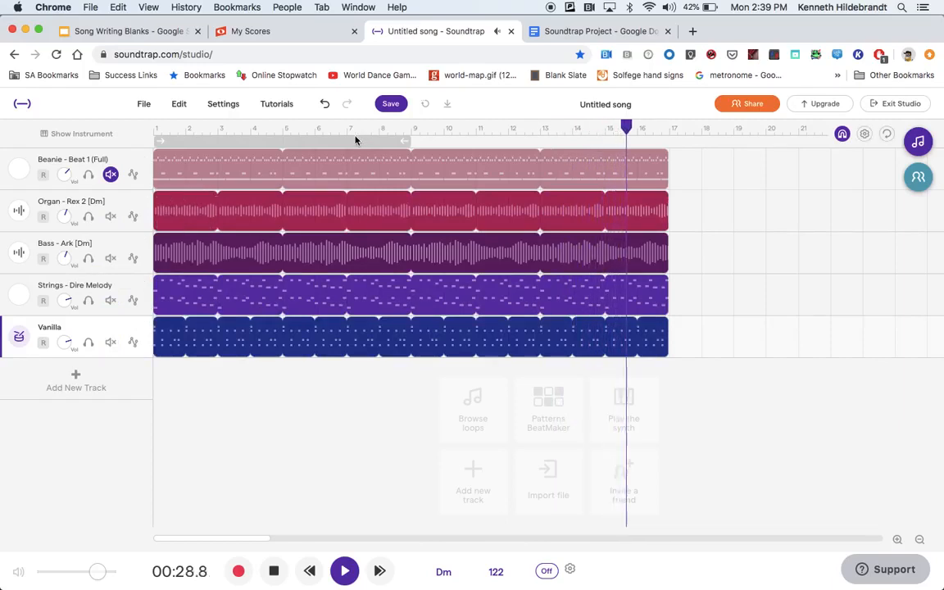
pyautogui.click(276, 571)
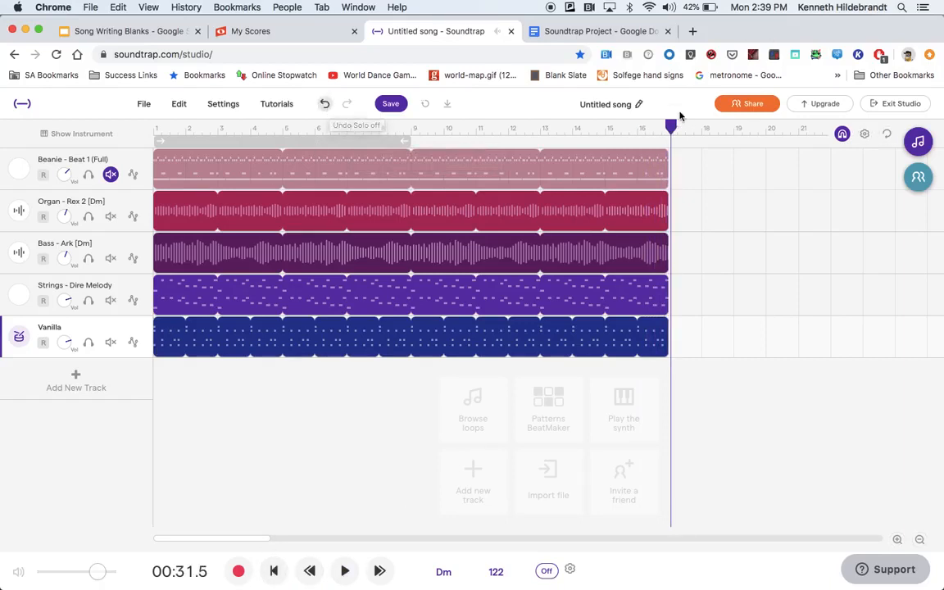
# - Return the playhead to the song's start, unmute the Beanie - Beat 1 (Full) track and save the song
pyautogui.moveTo(670, 127); pyautogui.dragTo(82, 74)
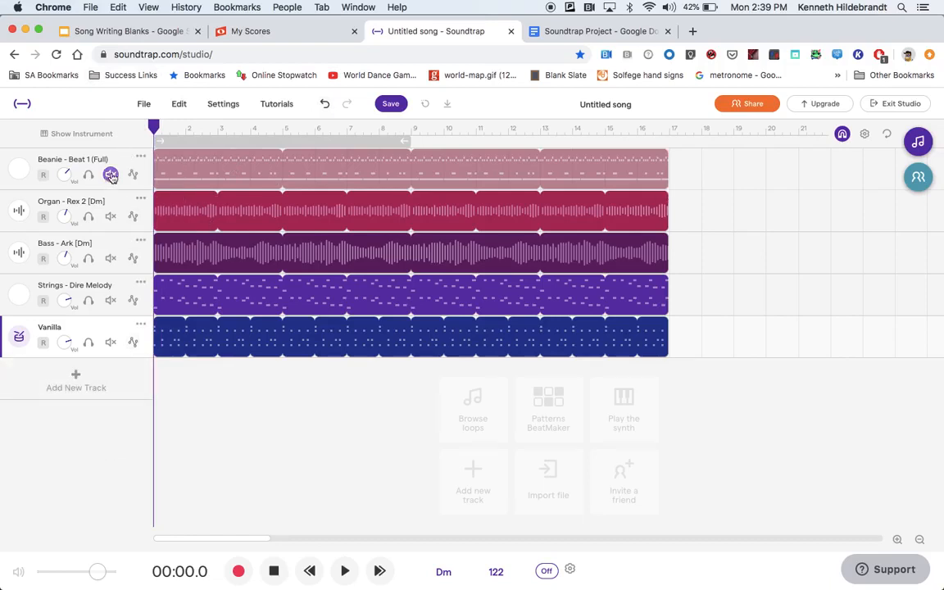
pyautogui.click(111, 175)
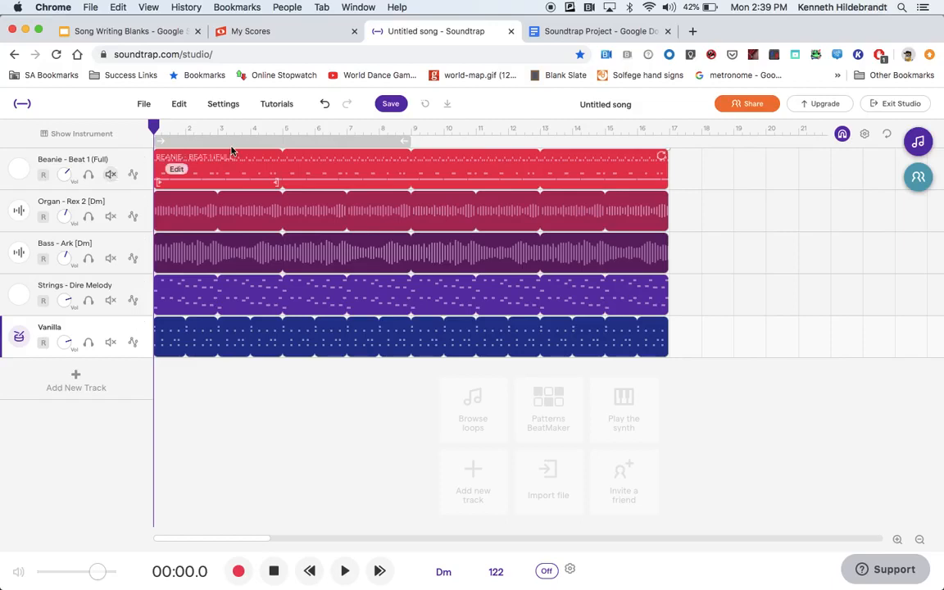
pyautogui.click(389, 105)
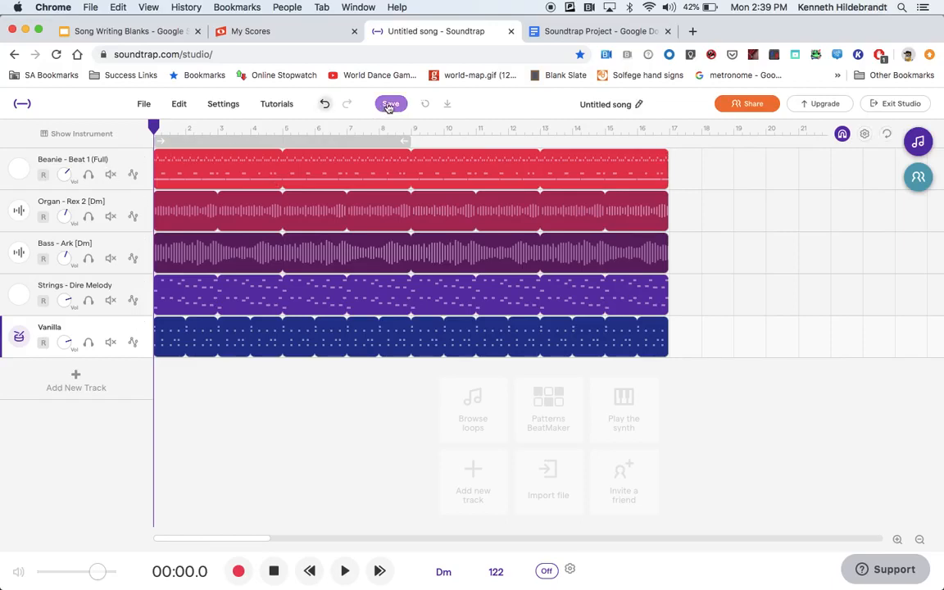